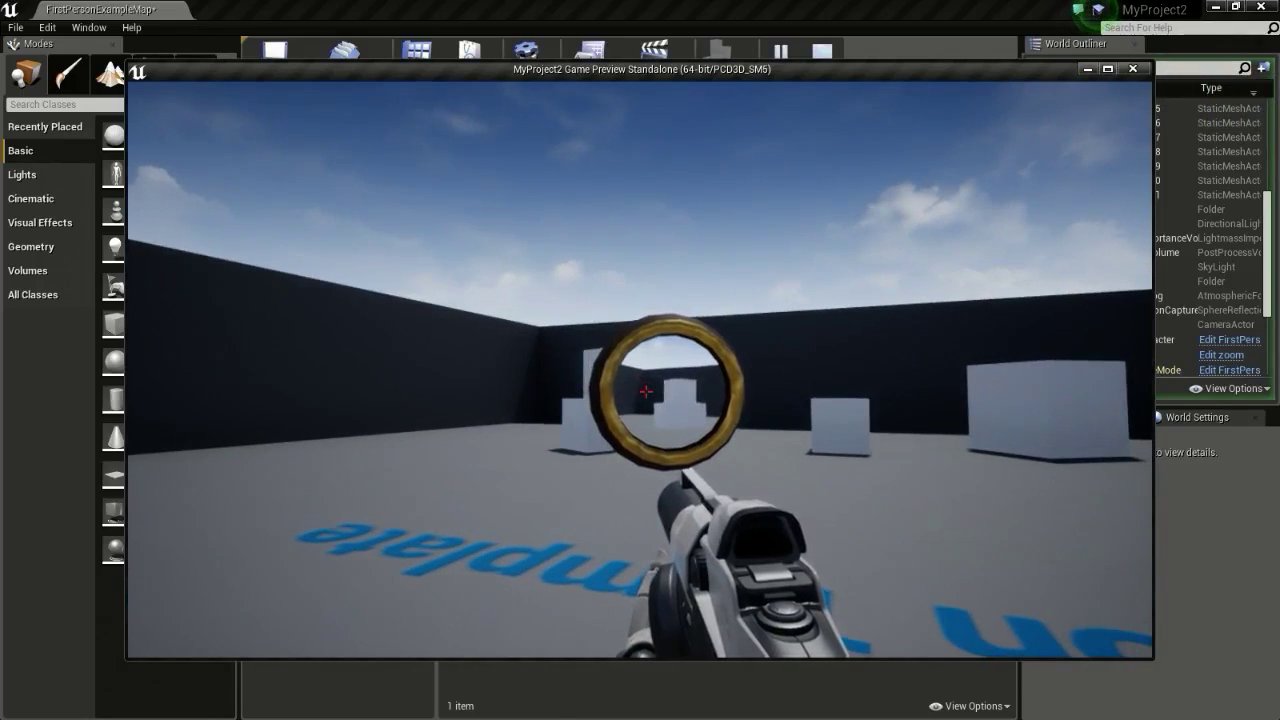
End the game preview and open the scope static mesh to examine its lens ends from several angles
key("d")
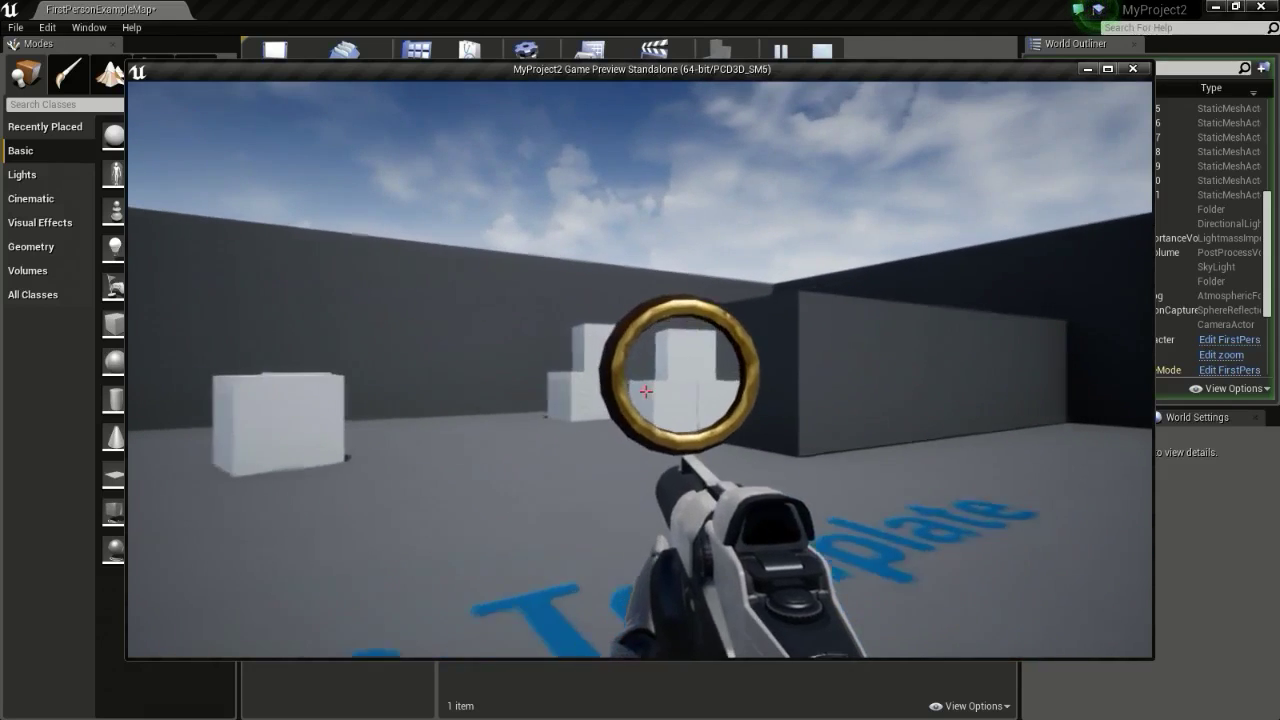
key("Escape")
double_click(480, 597)
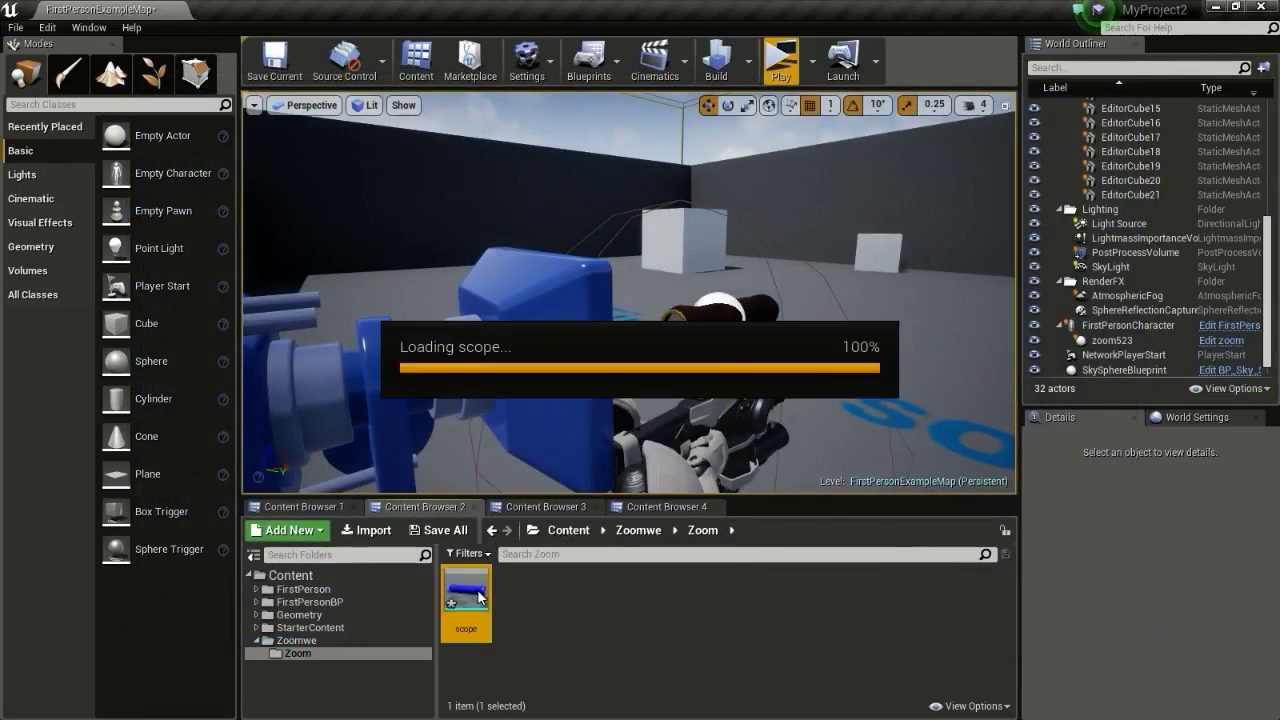
left_click_drag(600, 431, 560, 500)
right_click_drag(415, 469, 415, 420)
left_click_drag(415, 469, 330, 469)
right_click_drag(415, 469, 415, 500)
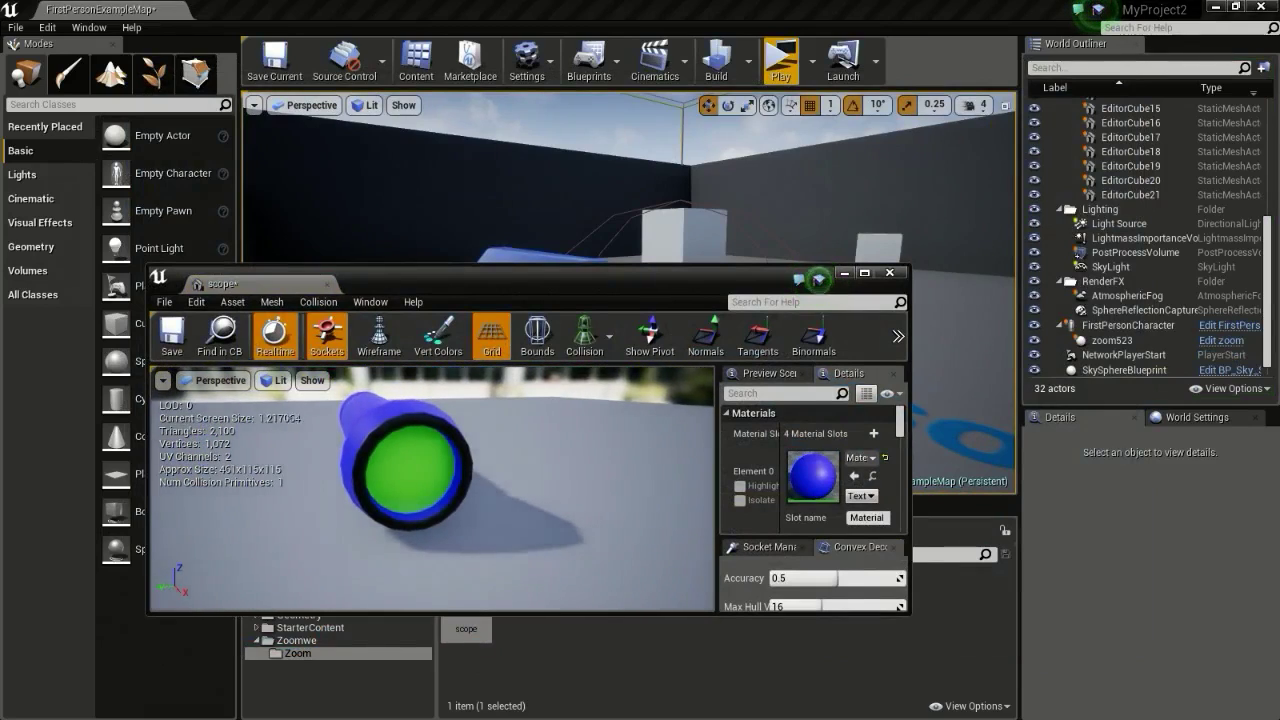
left_click_drag(410, 472, 470, 472)
right_click_drag(410, 472, 410, 435)
left_click_drag(410, 470, 470, 460)
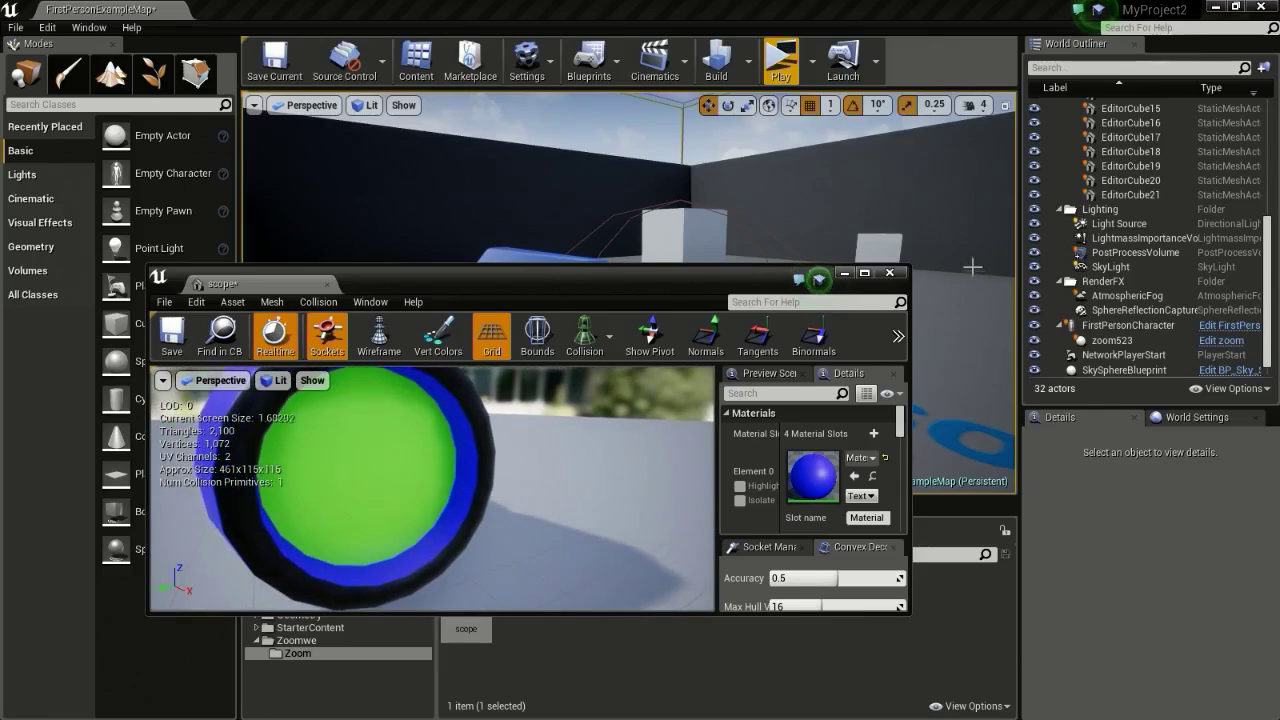
left_click(893, 273)
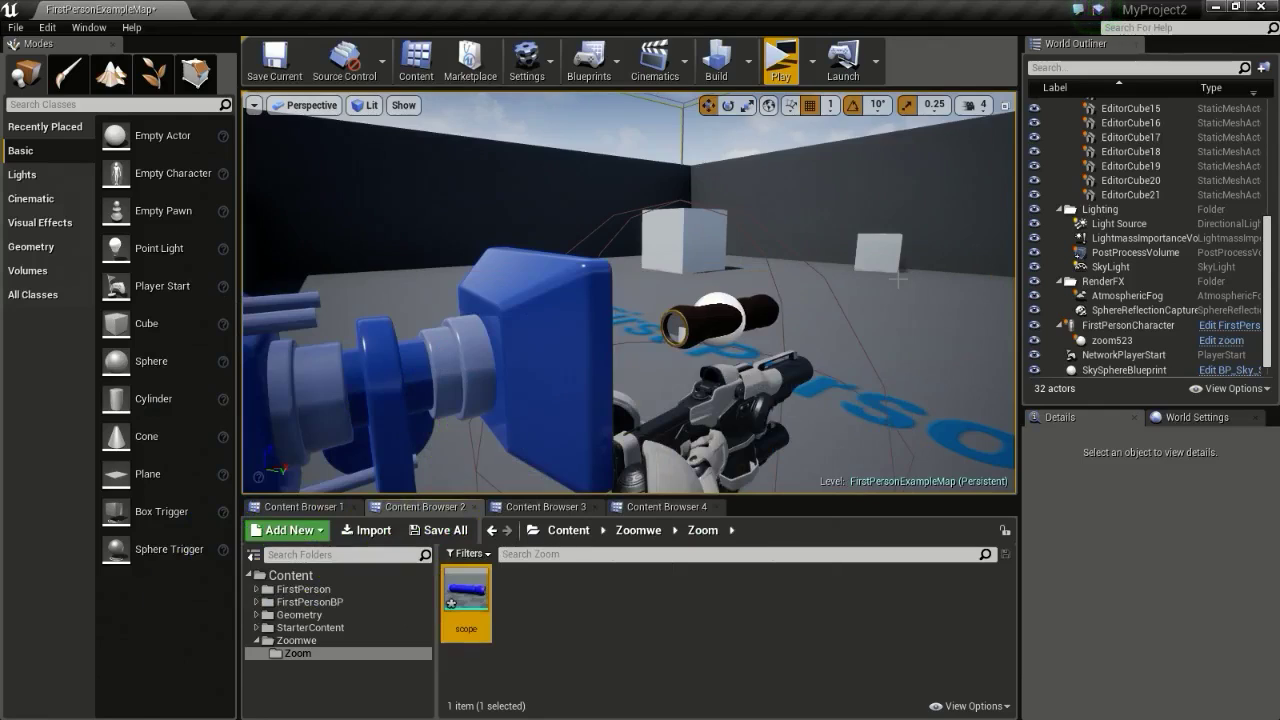
right_click_drag(728, 357, 760, 340)
right_click_drag(640, 355, 618, 362)
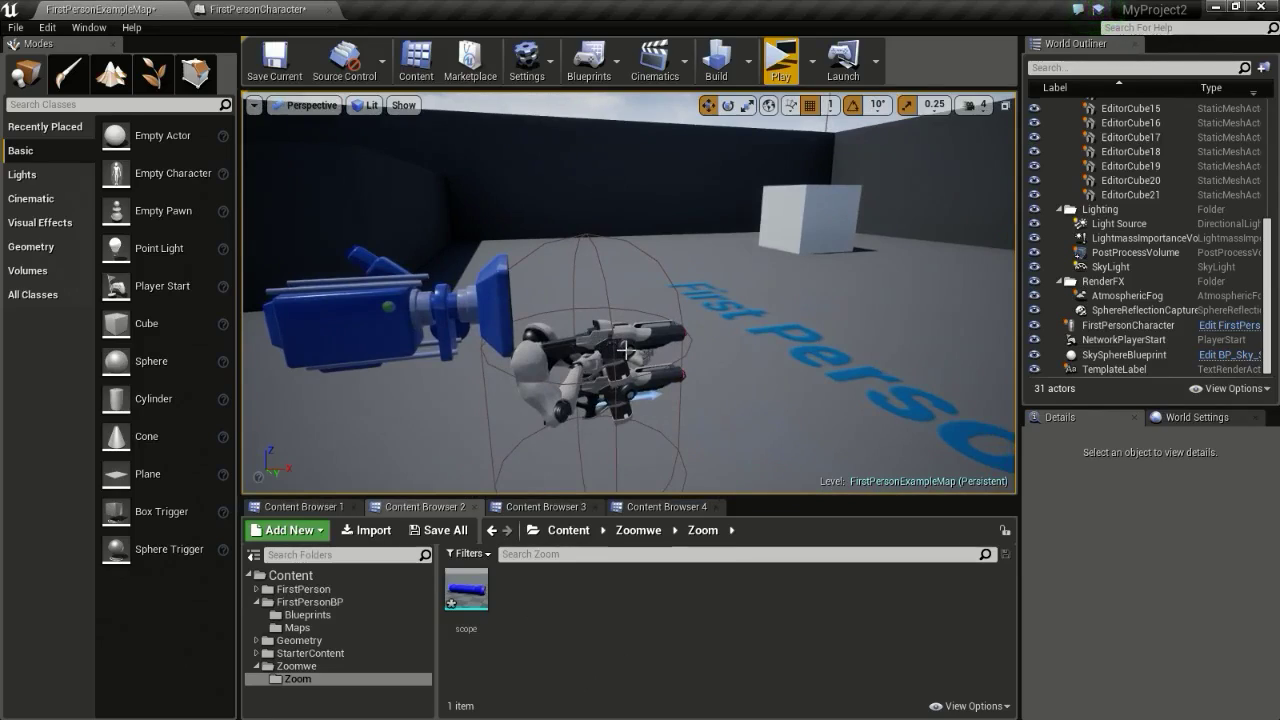
Create an Actor blueprint class named Scope_1 in the Zoom folder
right_click(527, 606)
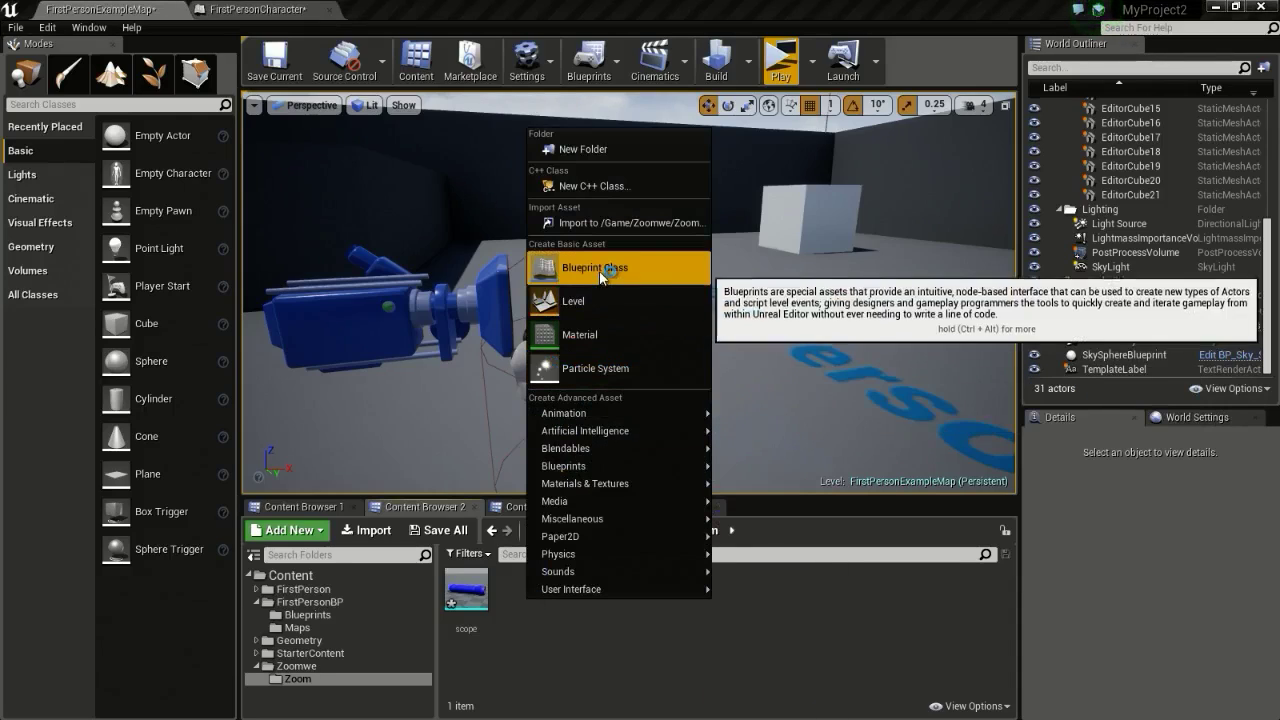
left_click(592, 267)
left_click(481, 219)
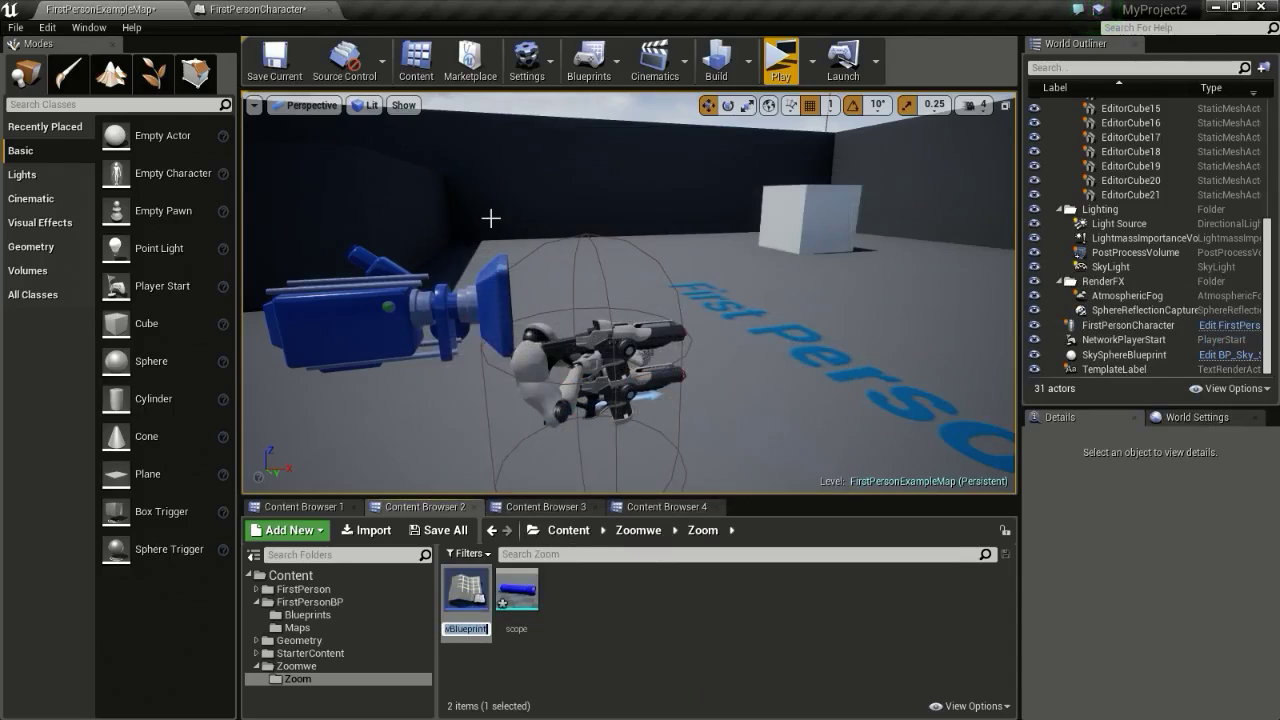
type("Scope_1")
key("Return")
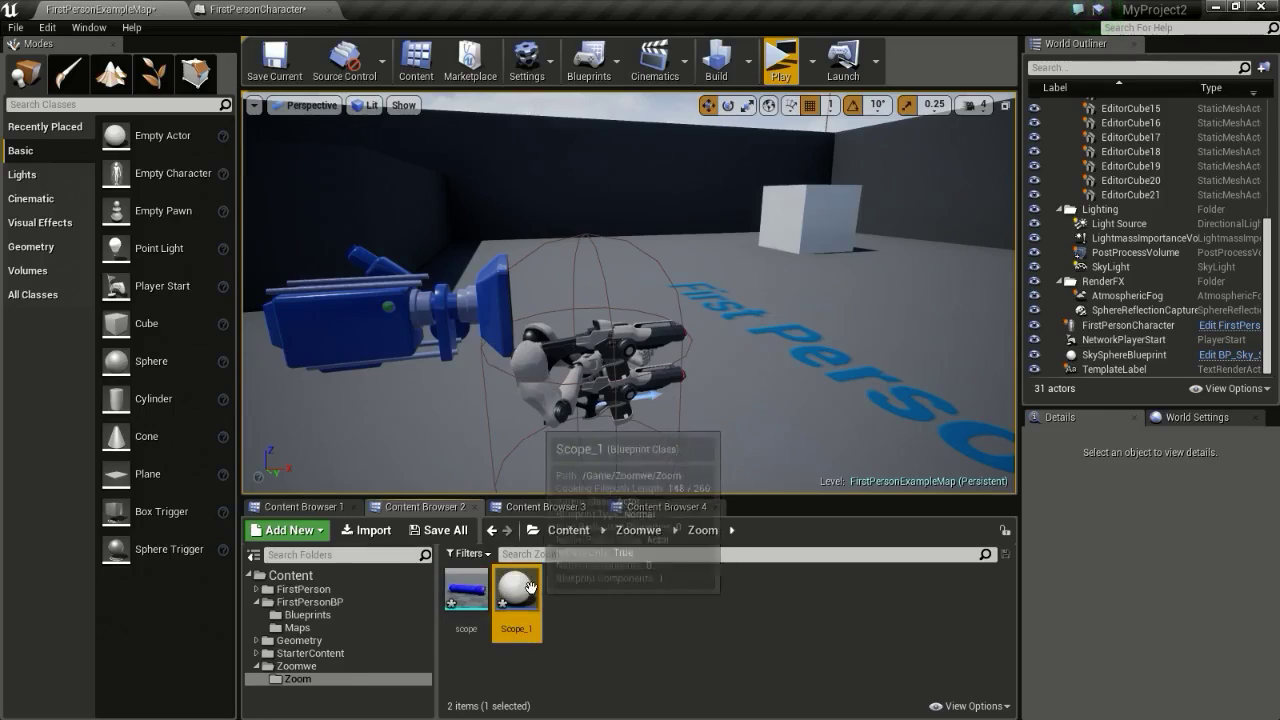
Open the Scope_1 blueprint docked alongside the other editors and add the scope static mesh as a component
double_click(530, 587)
left_click_drag(337, 205, 404, 17)
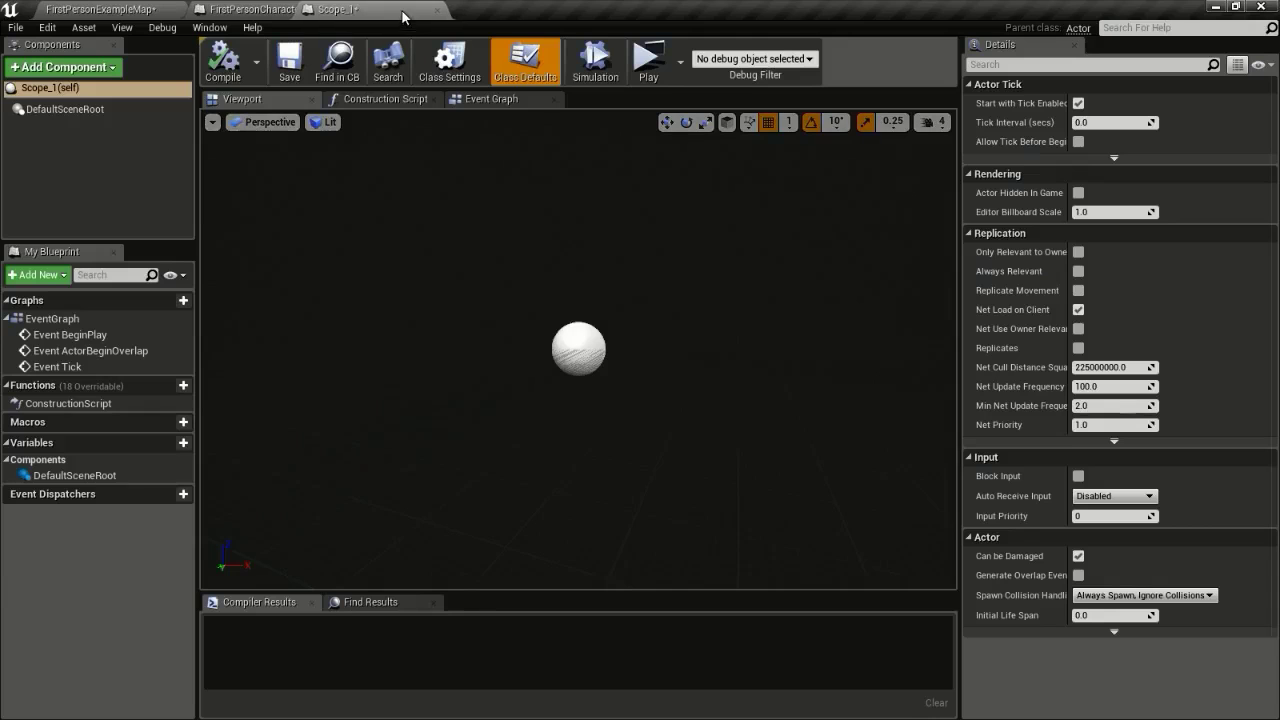
left_click(112, 9)
left_click_drag(466, 592, 560, 350)
key("f")
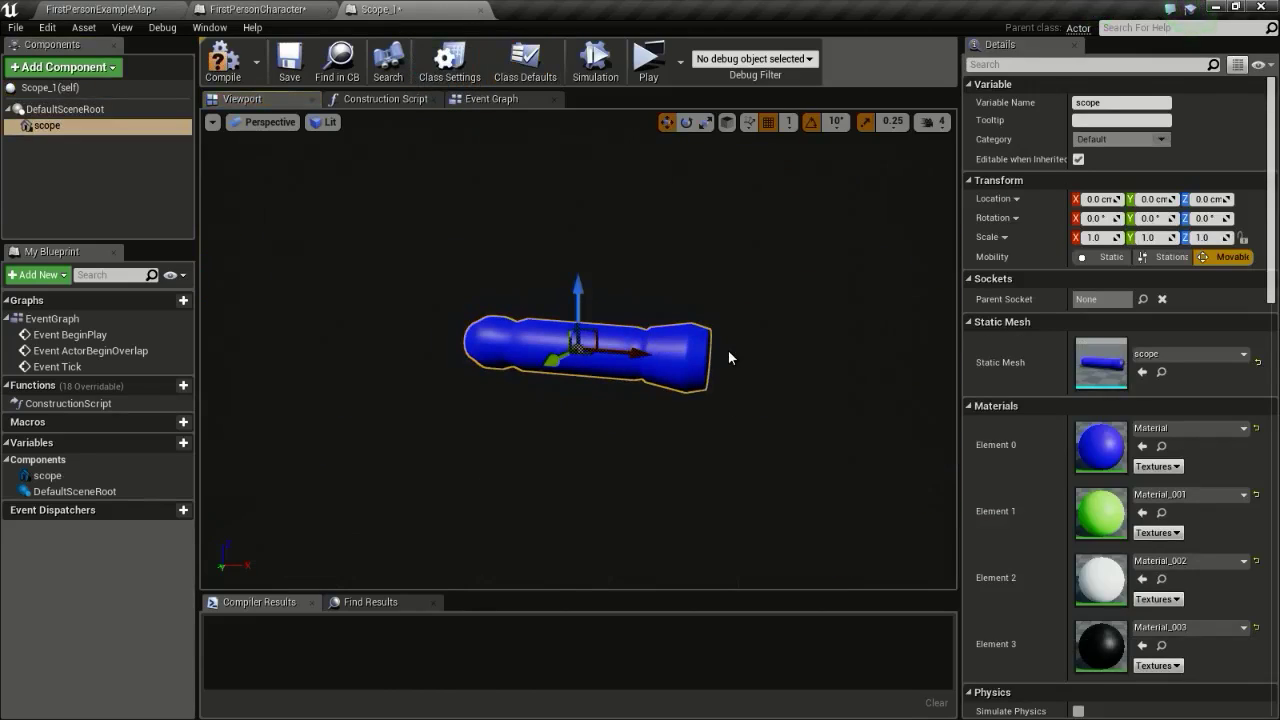
Set the scope mesh component's Z rotation to 180°
right_click_drag(659, 338, 551, 311)
left_click(459, 296)
right_click_drag(486, 282, 349, 269)
scroll(349, 269, "down", 8)
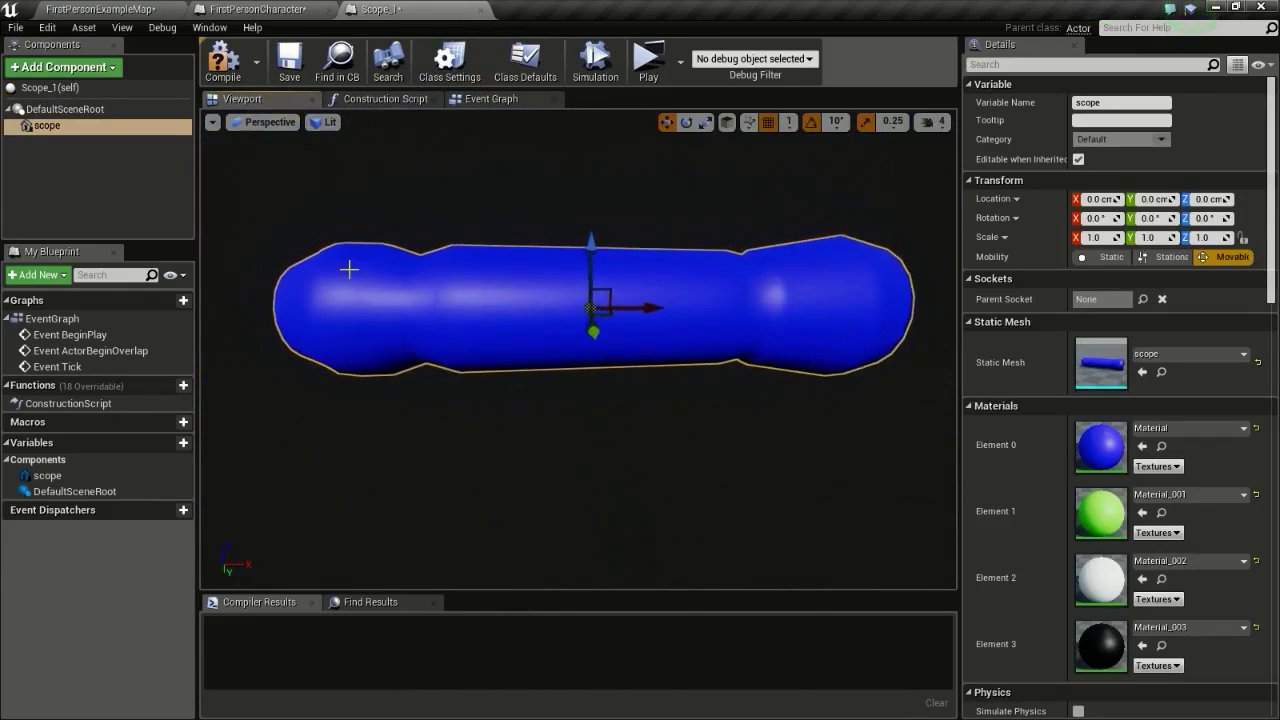
mouse_move(627, 298)
right_mouse_down()
mouse_move(560, 300)
mouse_move(627, 298)
right_mouse_up()
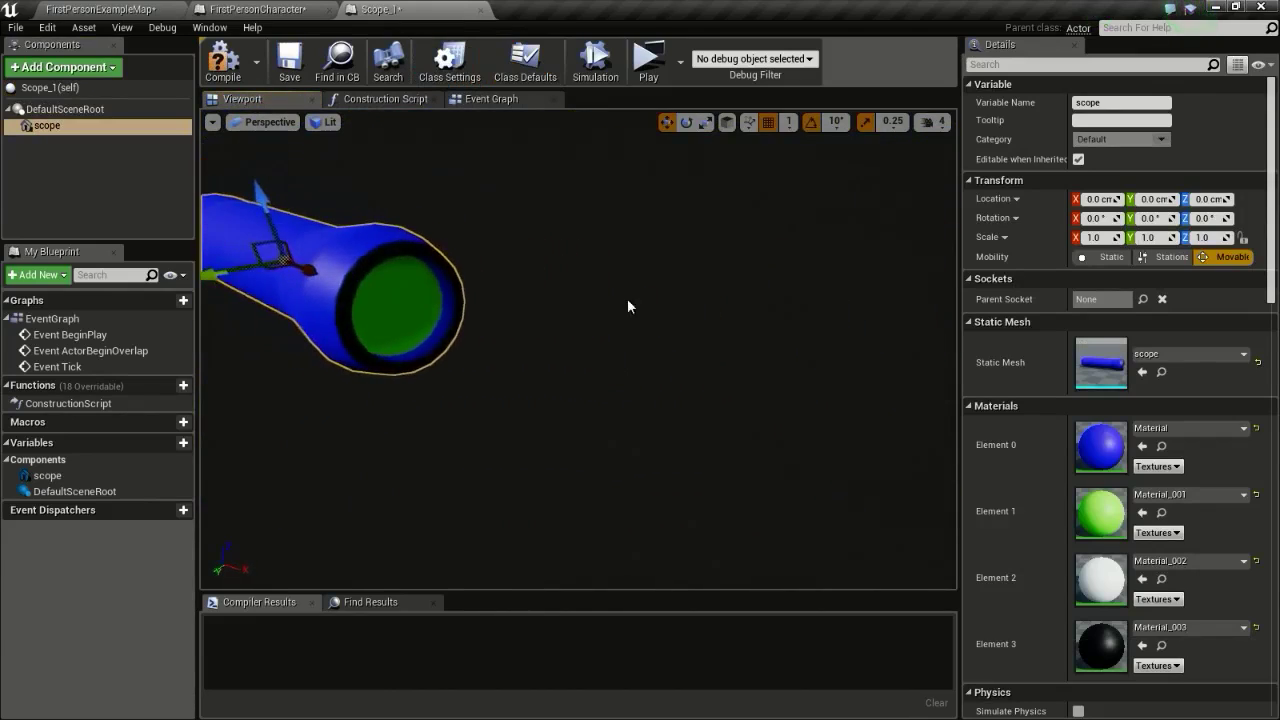
right_click_drag(391, 309, 520, 317)
scroll(391, 317, "down", 8)
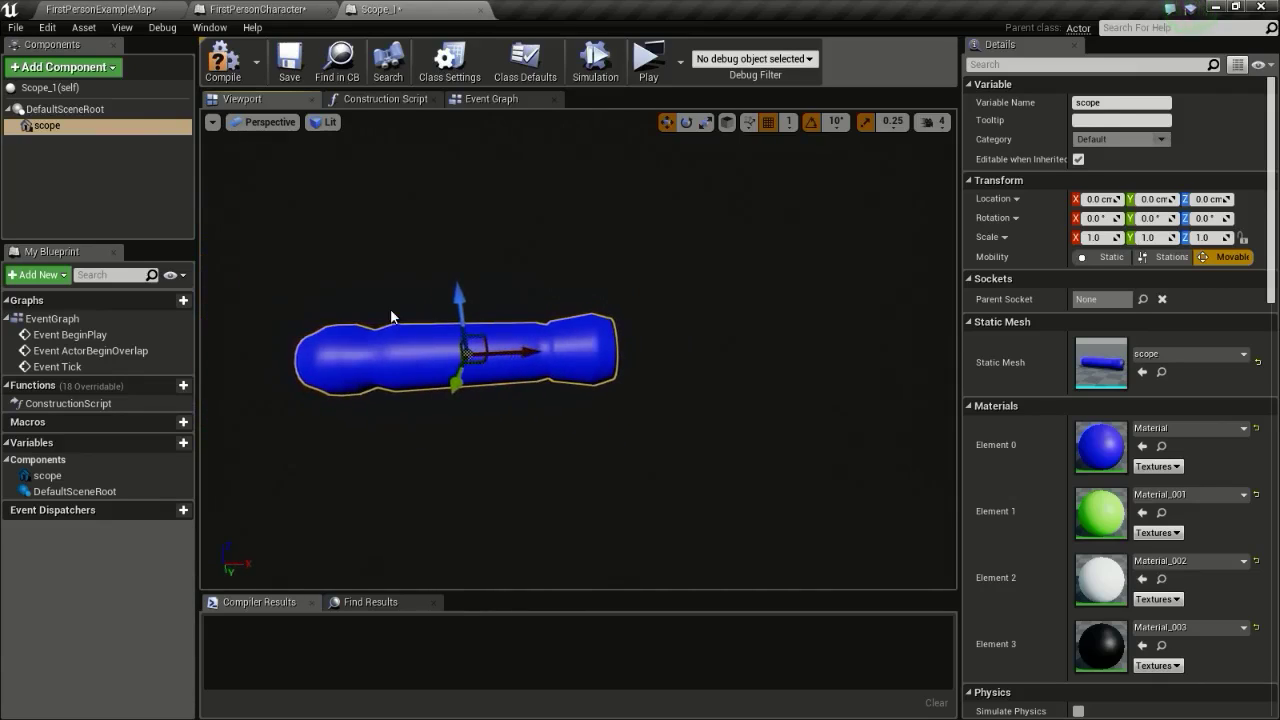
left_click(1207, 218)
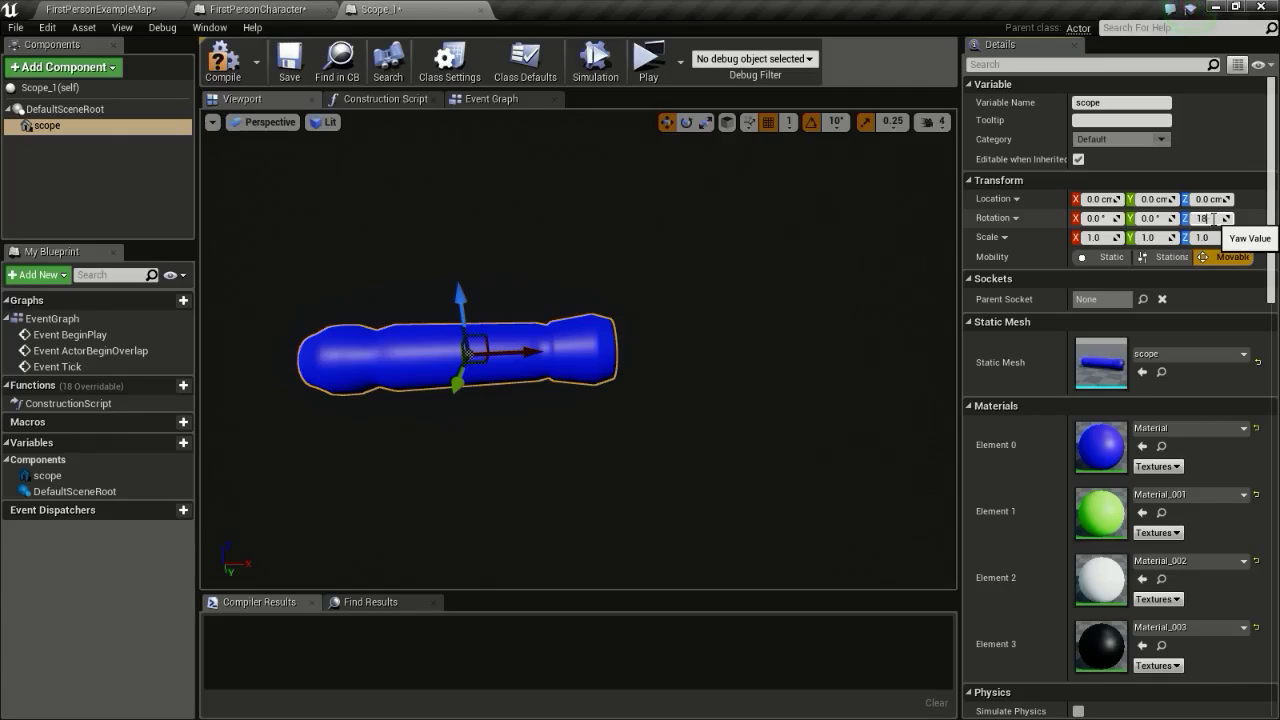
key("Return")
Add a Camera component under the scope mesh, keeping its default name
right_click_drag(703, 369, 920, 420)
right_click_drag(560, 240, 475, 240)
left_click_drag(648, 320, 610, 320, "alt")
left_click(62, 67)
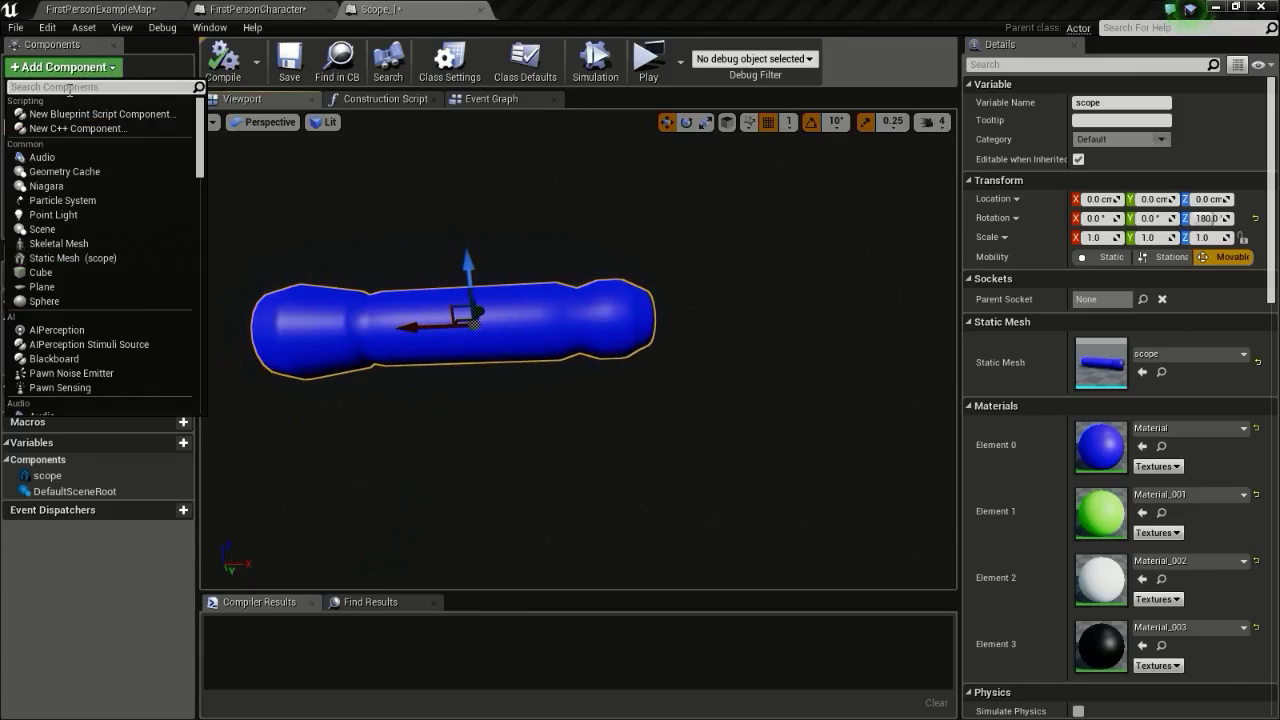
type("came")
key("Return")
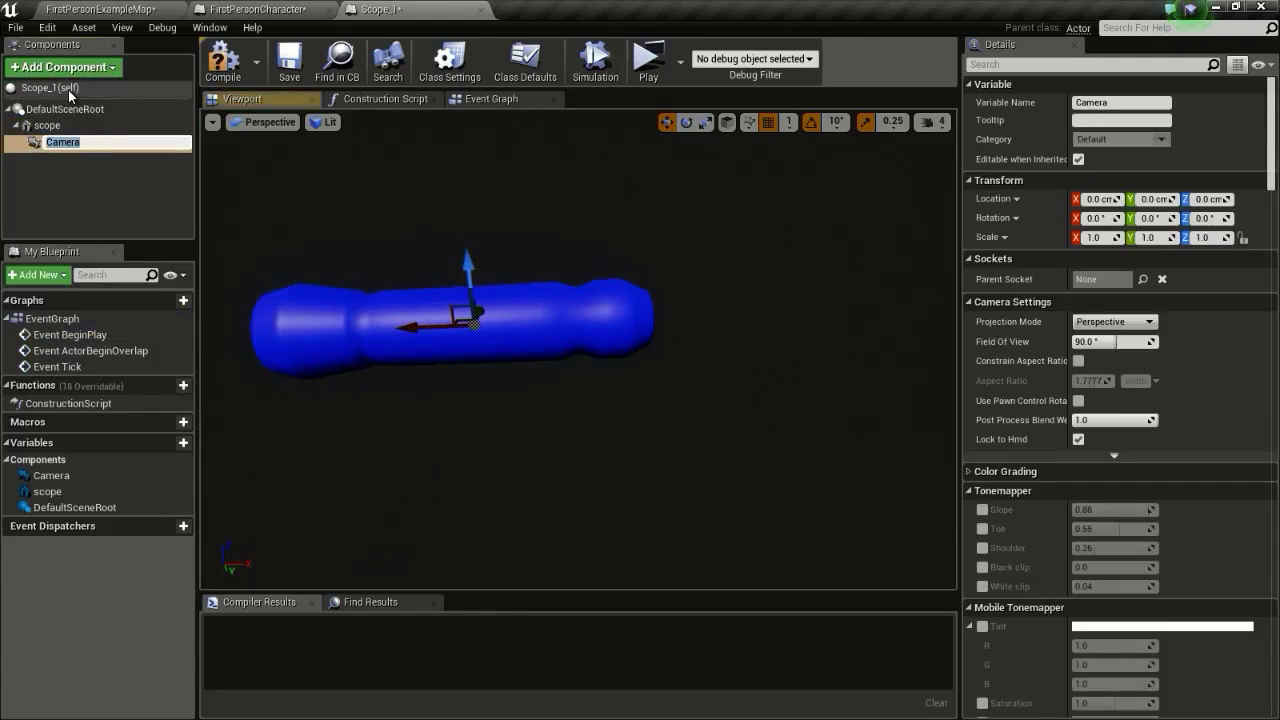
left_click(55, 176)
left_click(68, 146)
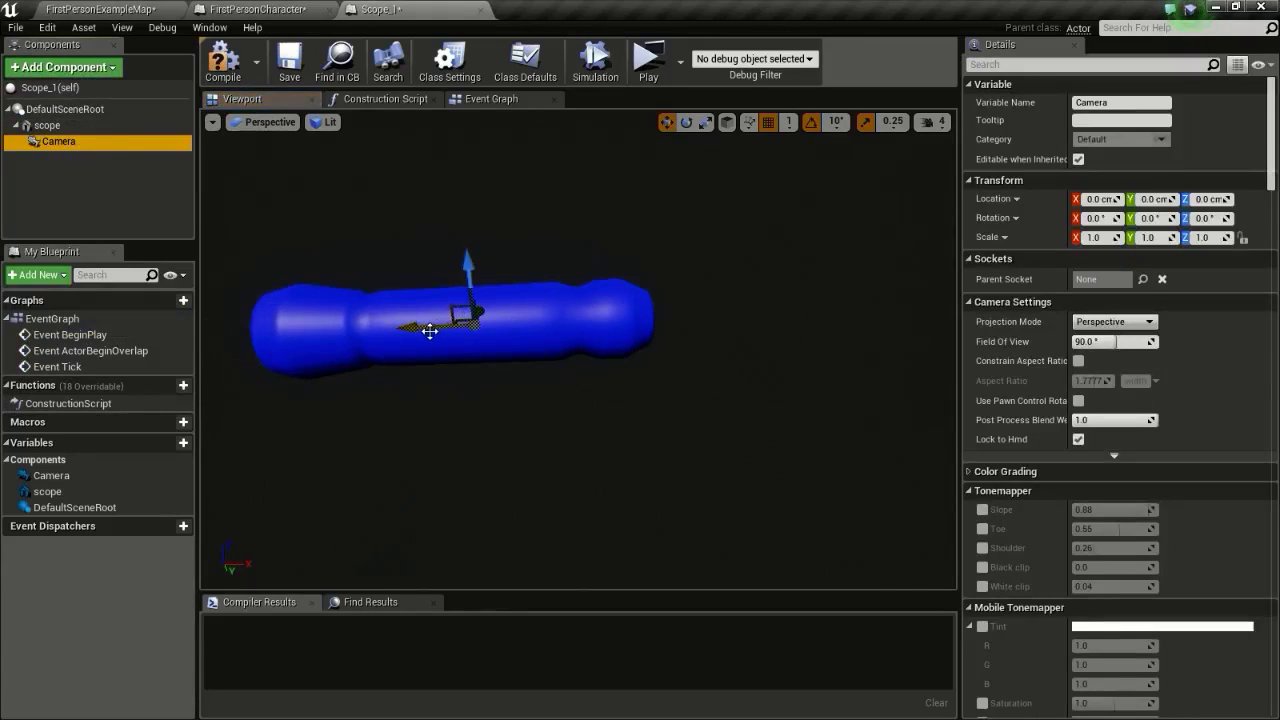
Slide the camera along the scope's length to X about -154 cm near the narrow end and set its Z rotation to 180°
left_click_drag(429, 328, 577, 324)
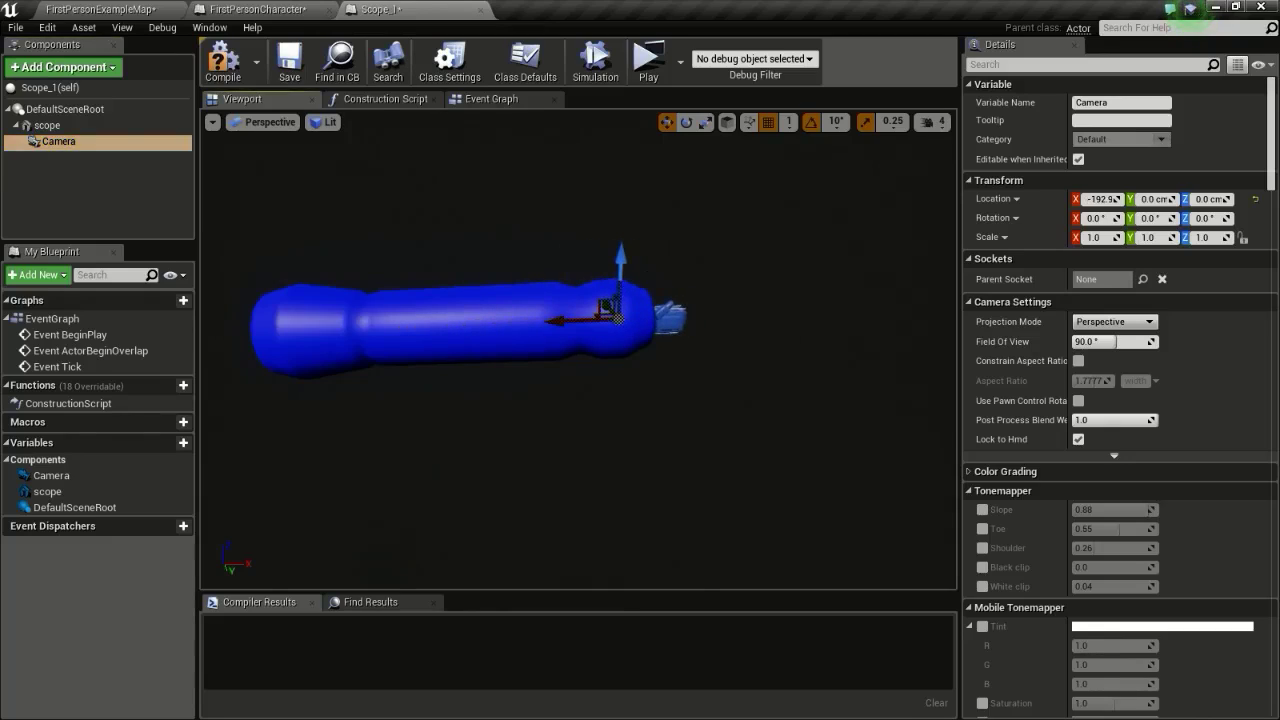
right_click_drag(647, 279, 648, 271)
scroll(639, 320, "up", 5)
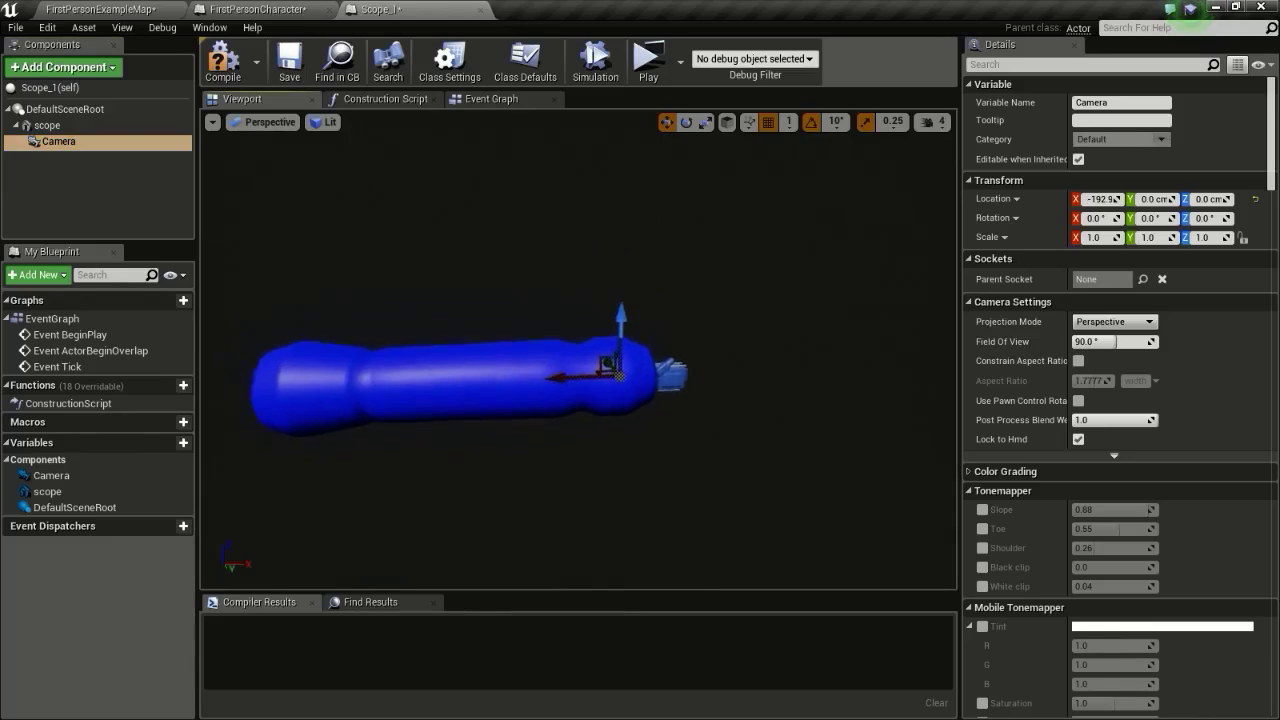
left_click_drag(565, 333, 510, 333)
left_click(1210, 218)
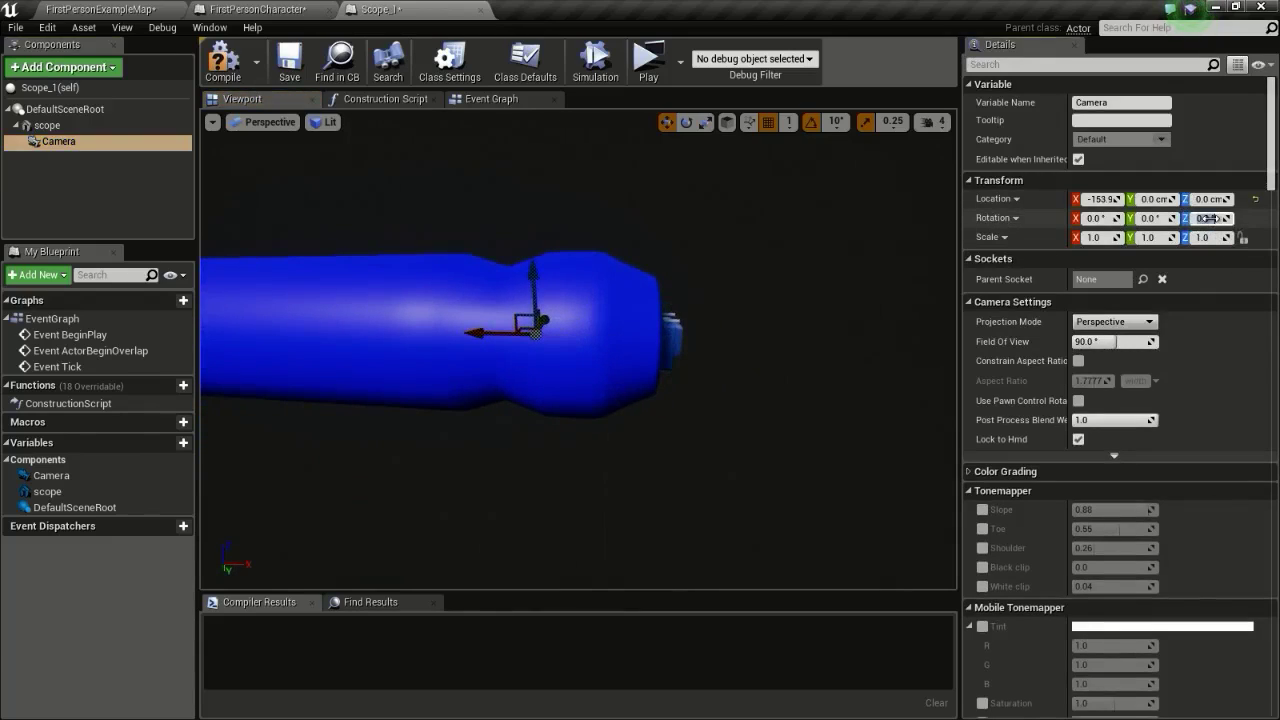
type("180")
key("Return")
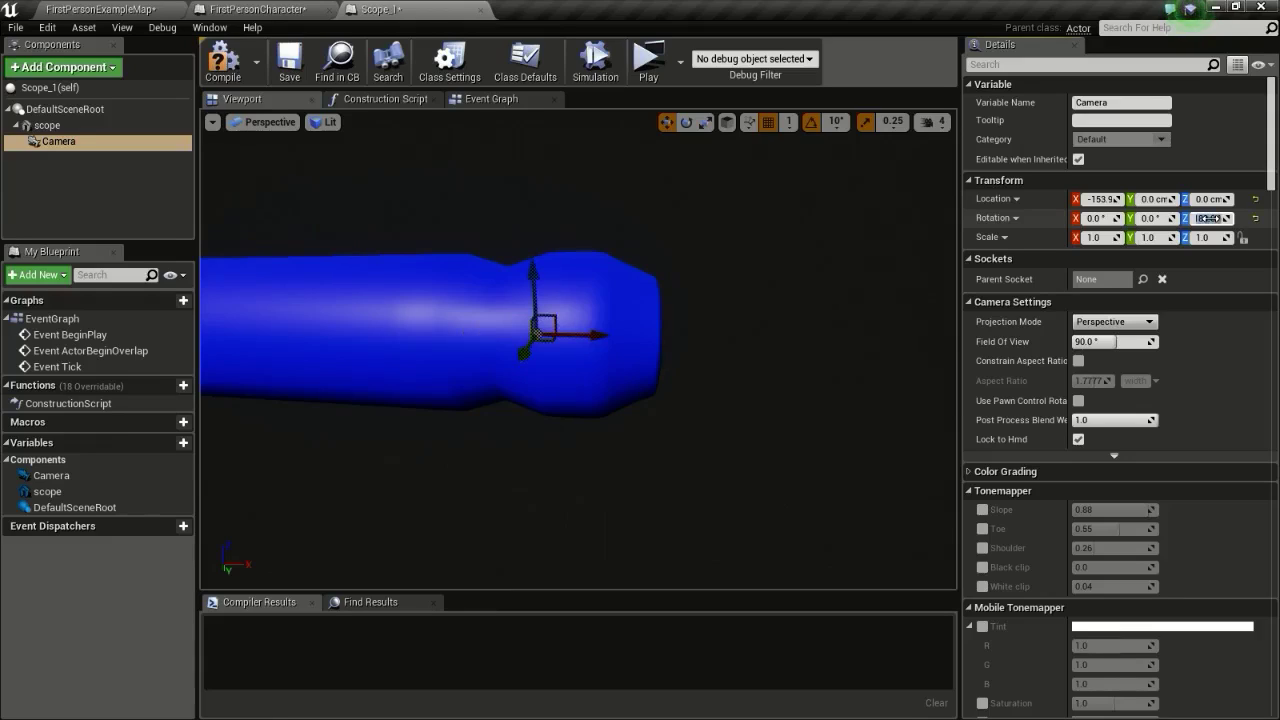
Move the camera outward along X to about -241 cm at the narrow end's lens and check both scope ends
right_click_drag(602, 345, 678, 345)
left_click_drag(524, 340, 648, 334)
right_click_drag(654, 336, 626, 340)
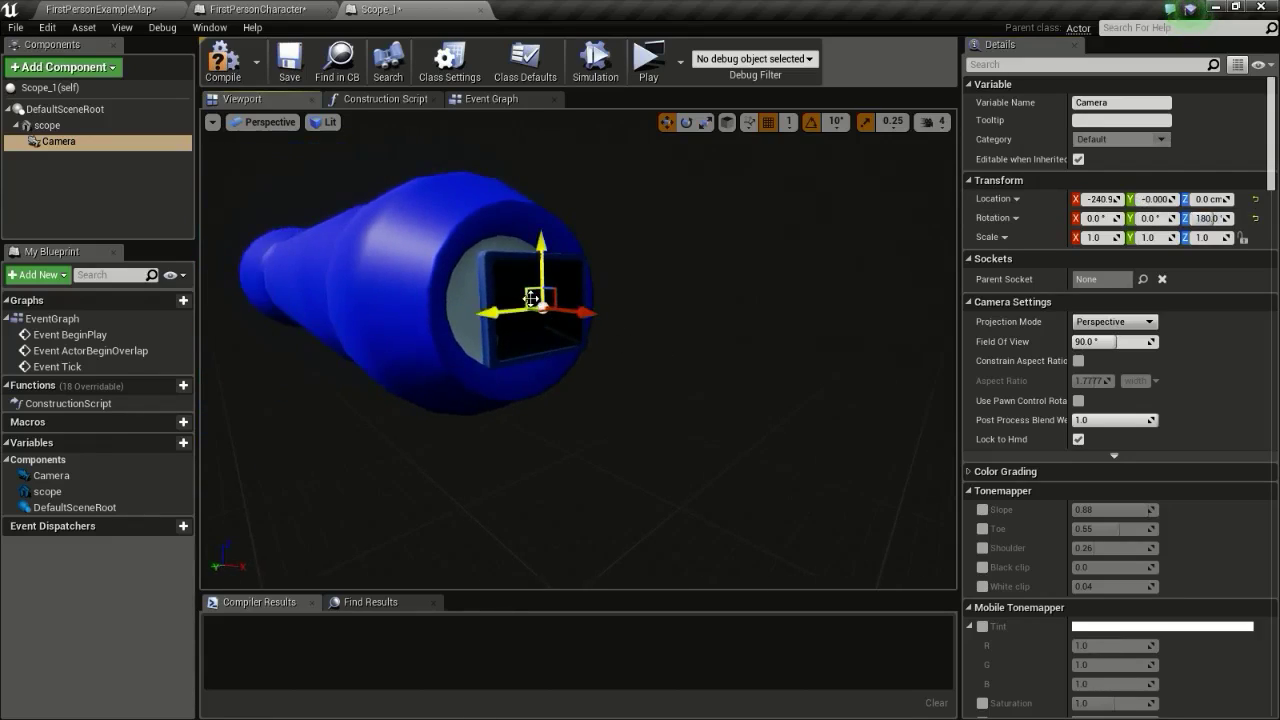
right_click_drag(527, 305, 464, 355)
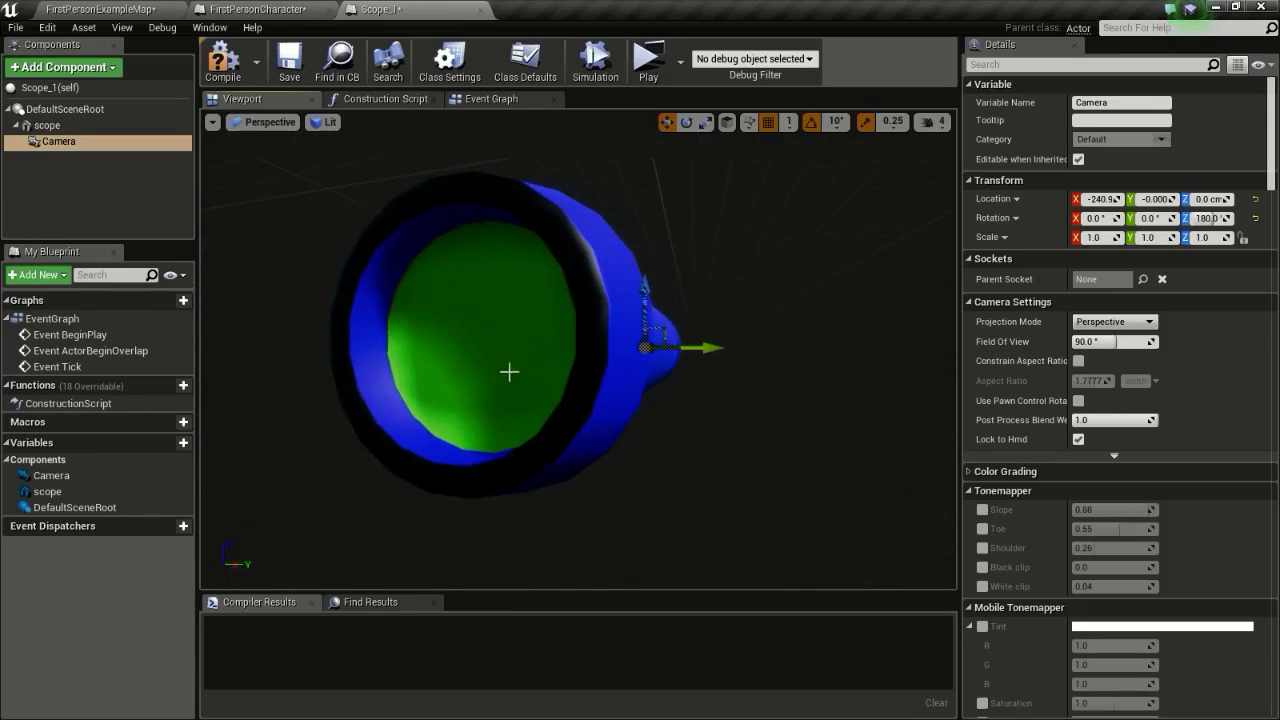
right_click_drag(552, 272, 360, 270)
right_click_drag(470, 280, 606, 317)
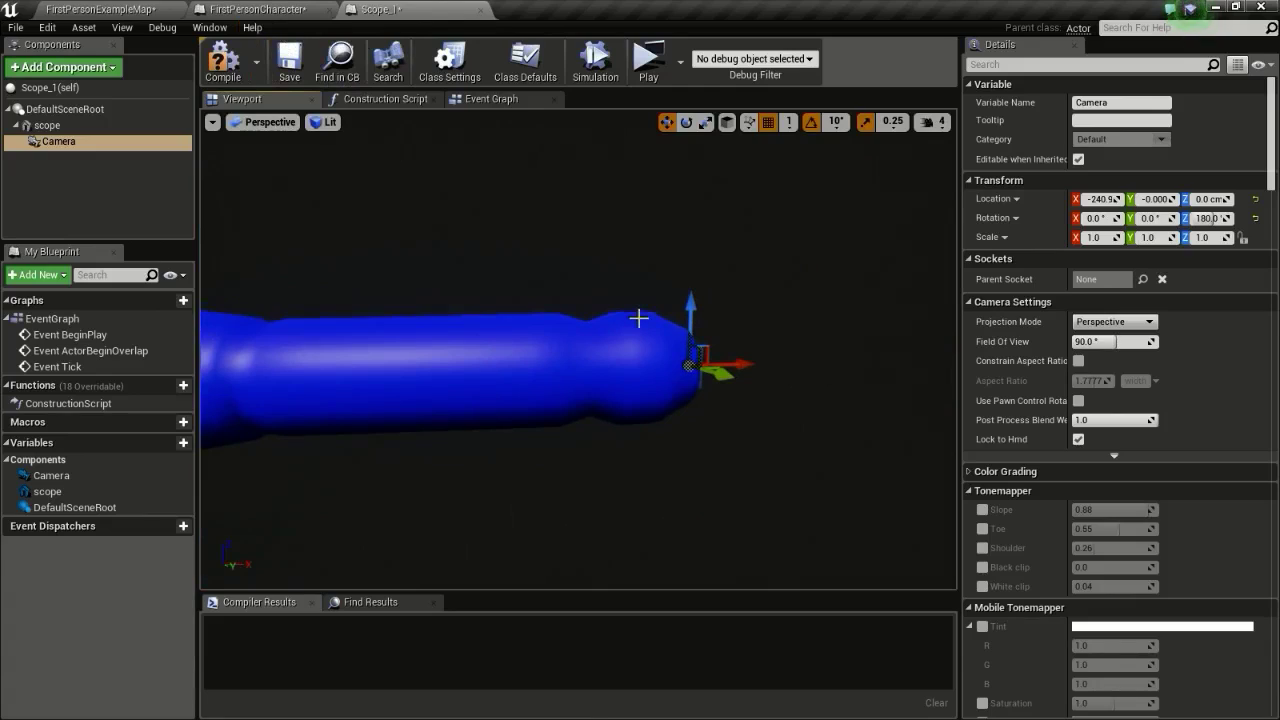
Create a Render Target named ScopeRT in the Zoom folder of the level editor
left_click(127, 8)
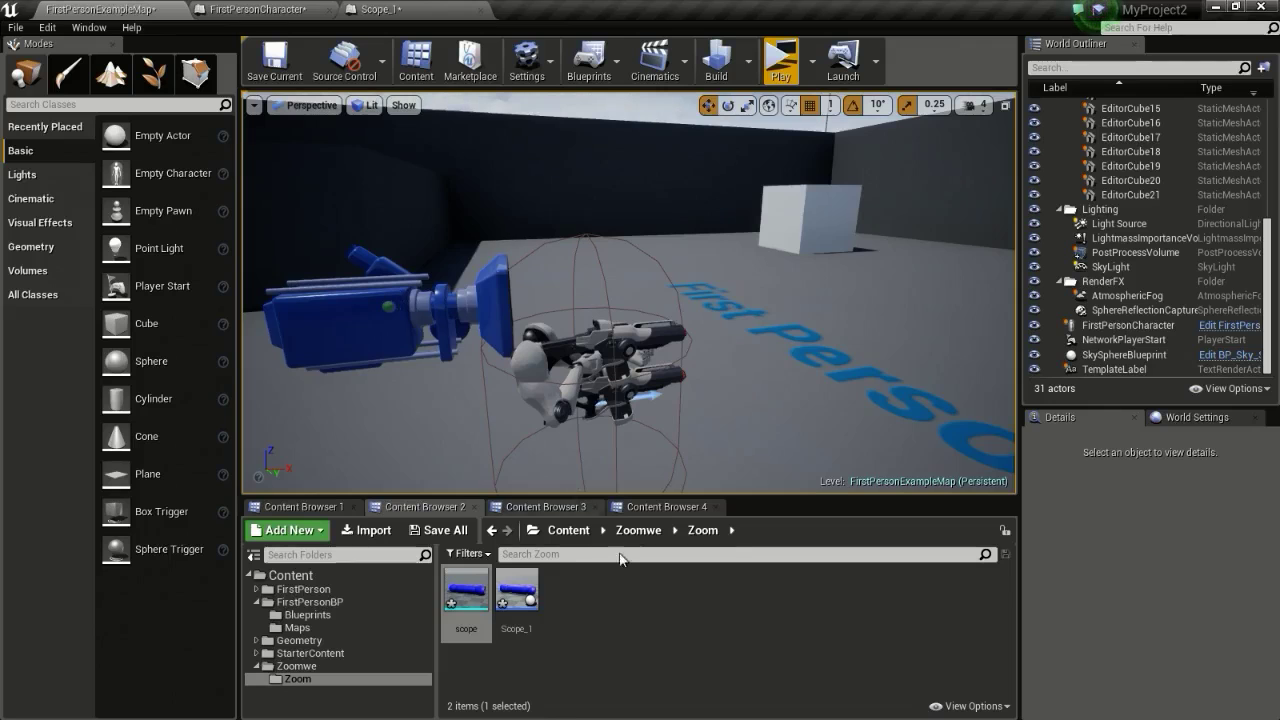
right_click(659, 616)
mouse_move(685, 607)
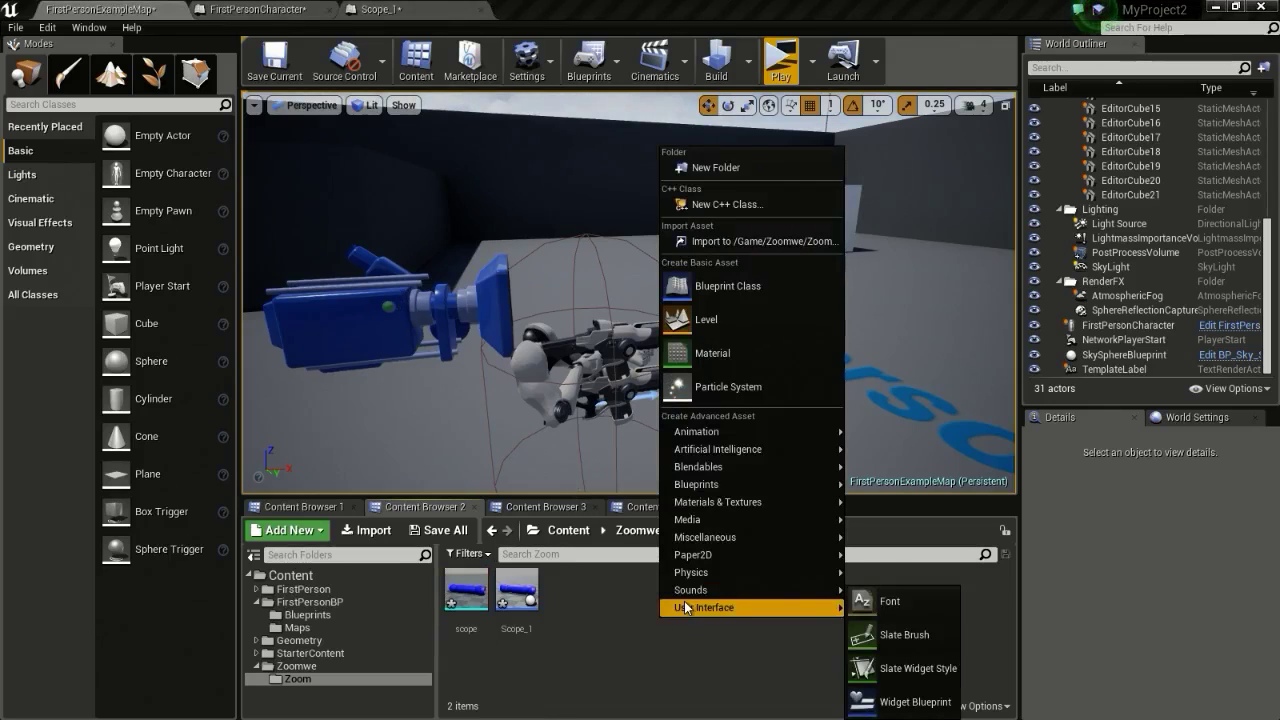
mouse_move(750, 508)
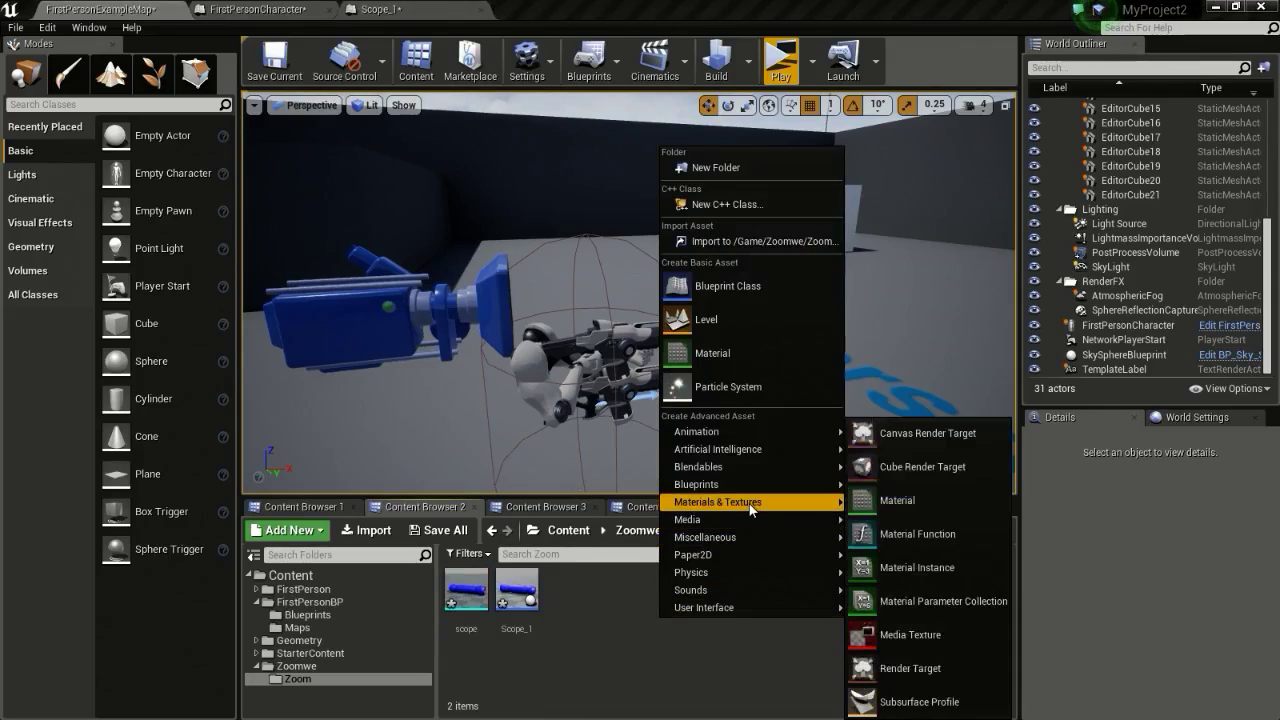
left_click(942, 684)
key("BackSpace")
type("Sc")
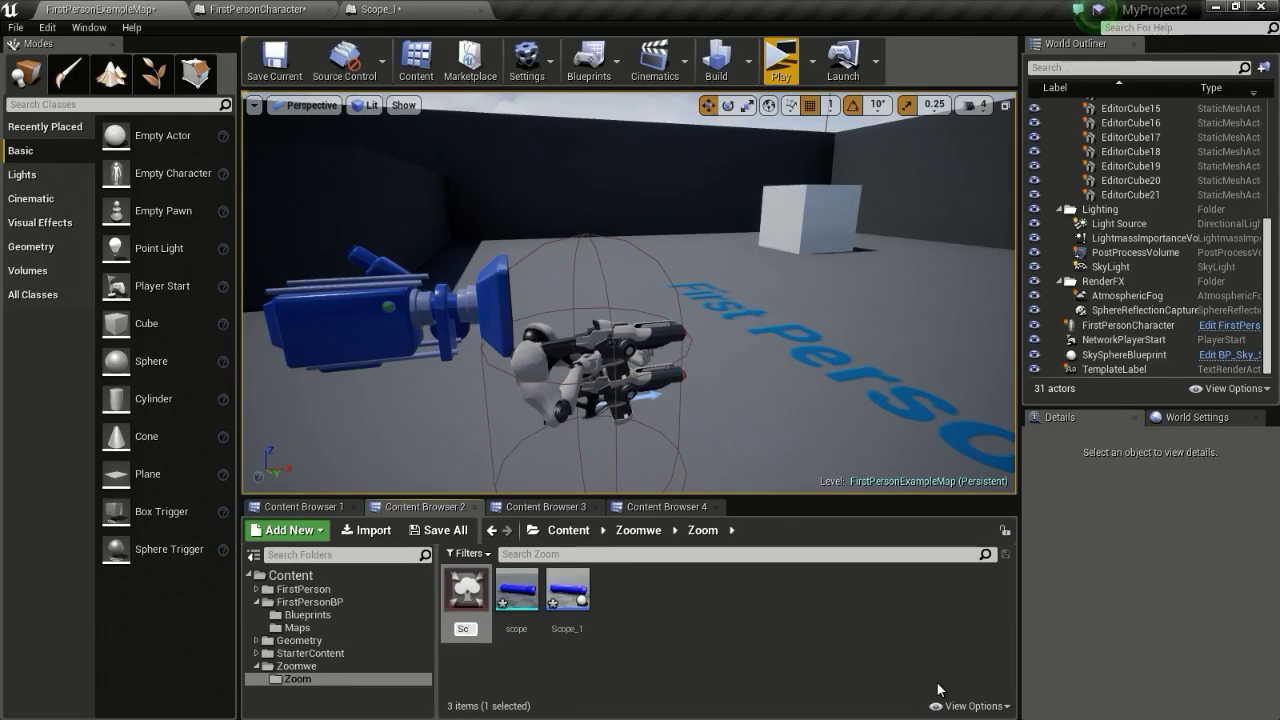
type("ope")
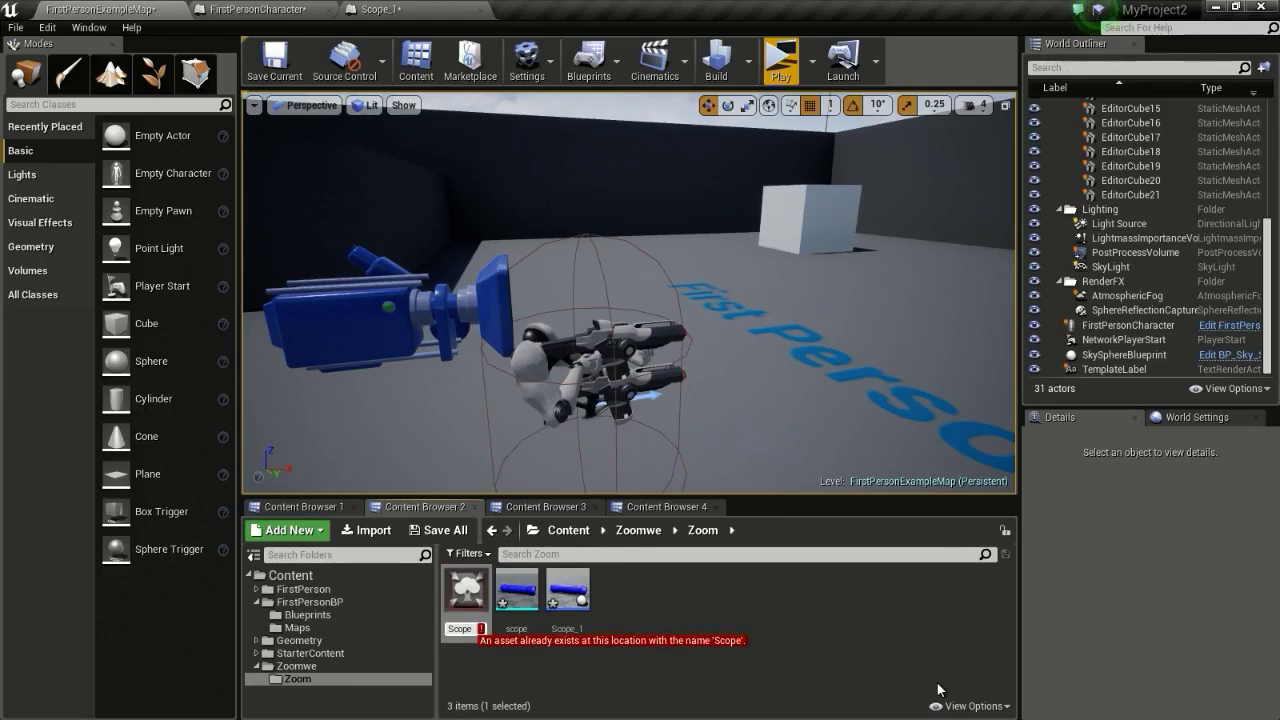
type("RT")
key("Return")
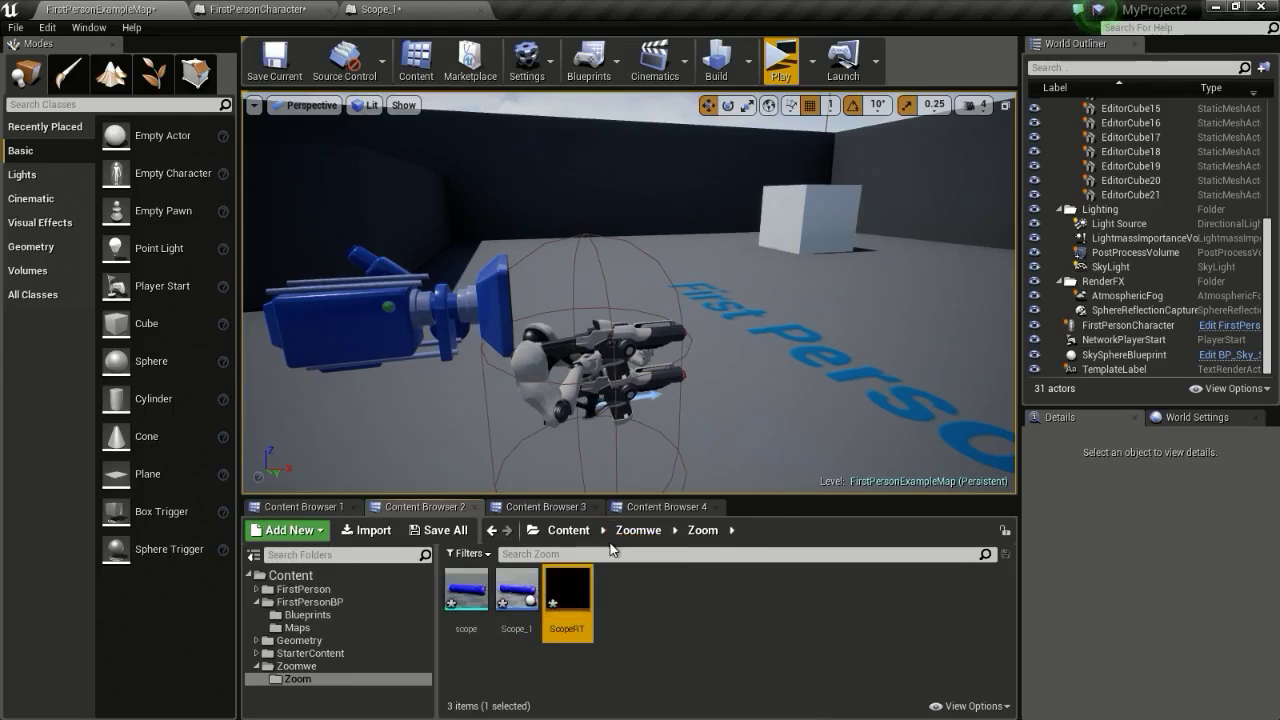
Return to the Scope_1 blueprint and add a SceneCaptureComponent2D under the Camera component
left_click(412, 8)
right_click_drag(578, 349, 700, 370)
right_click_drag(655, 430, 675, 425)
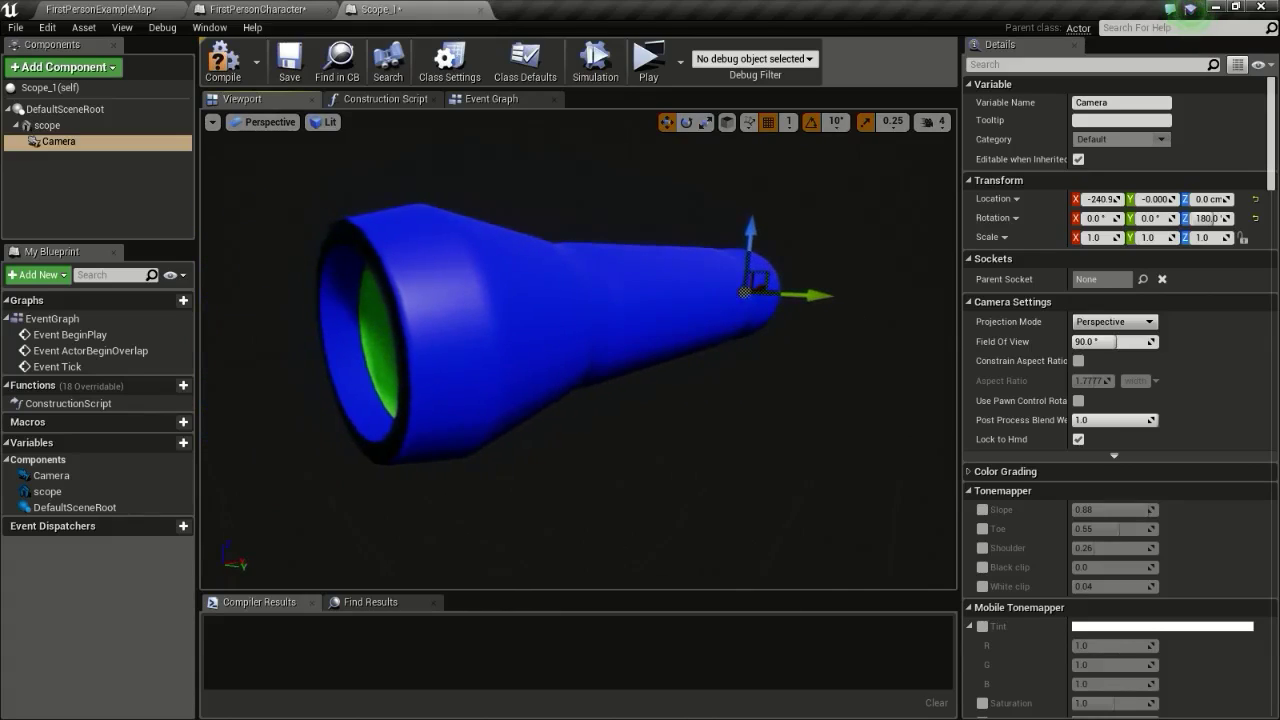
left_click(48, 67)
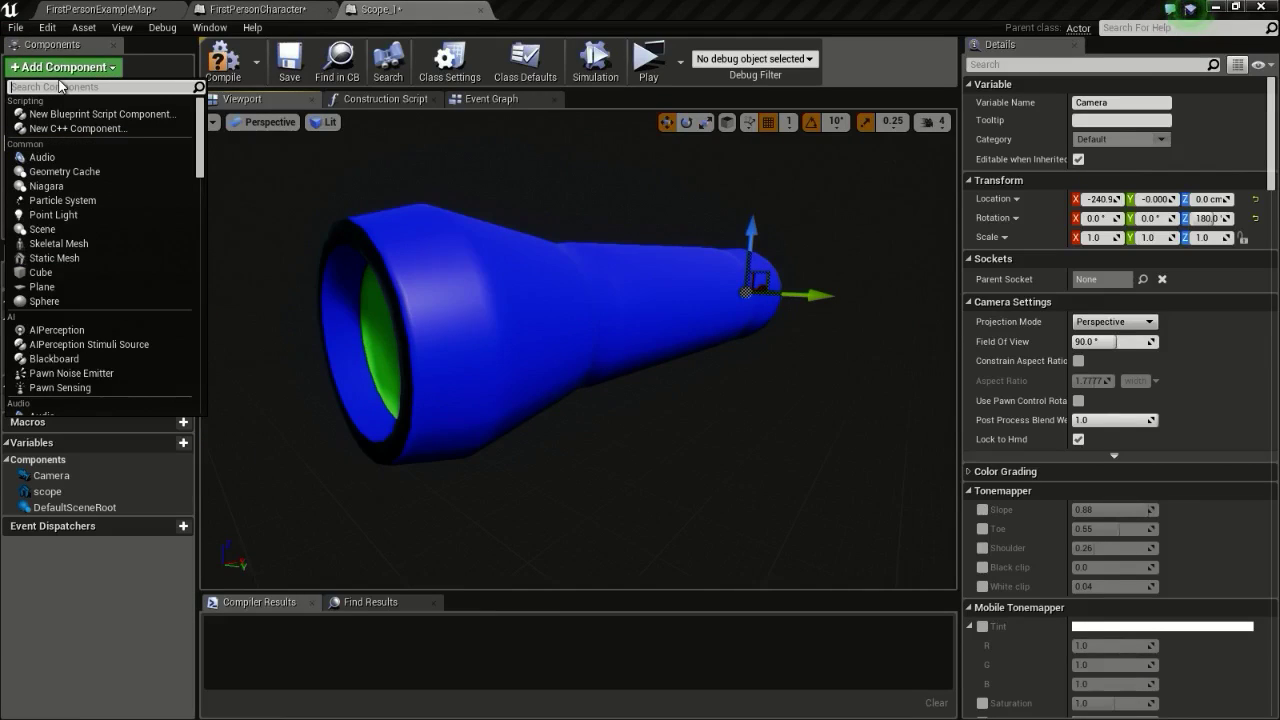
type("sce")
left_click(85, 114)
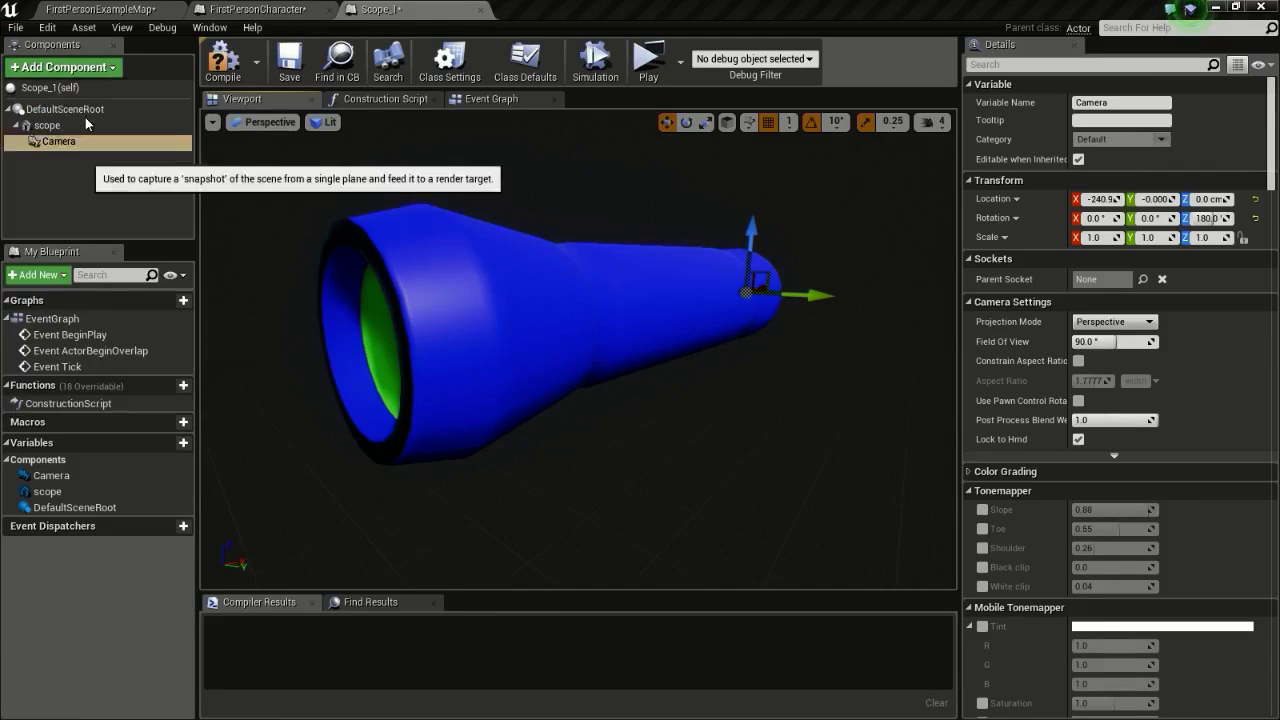
key("Return")
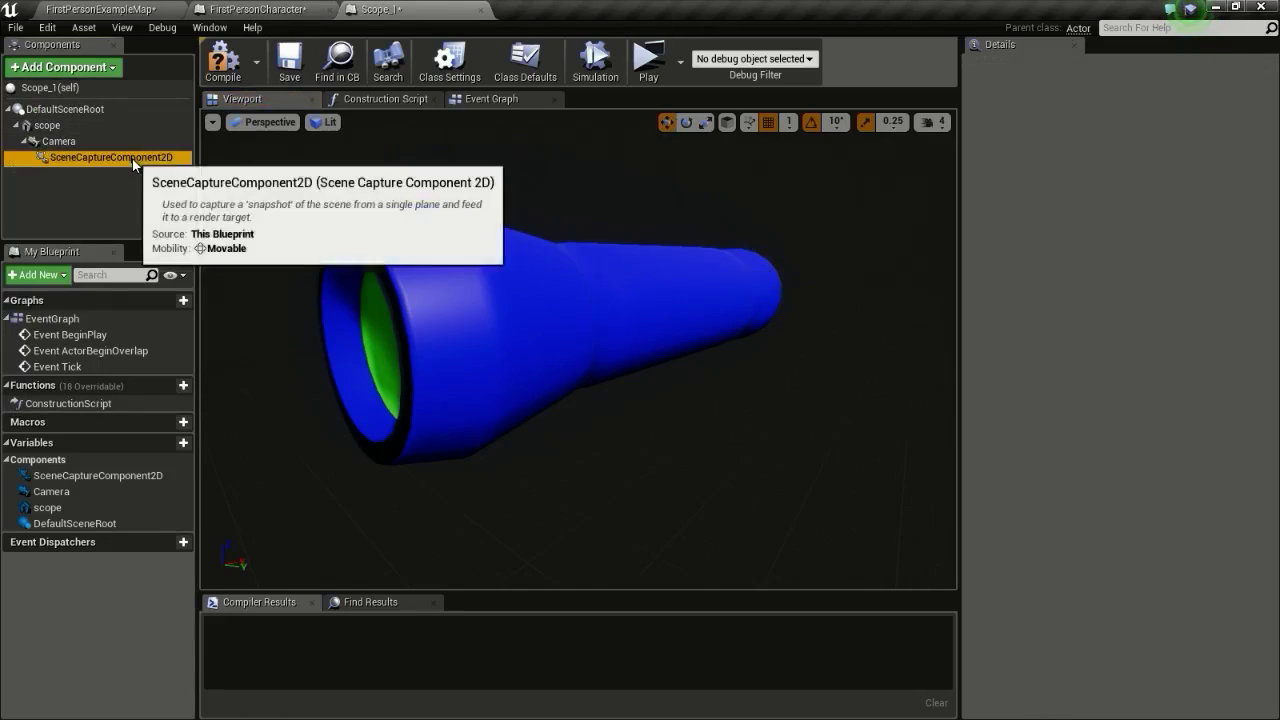
Assign the ScopeRT render target as the SceneCaptureComponent2D's Texture Target and compile the Scope_1 blueprint
scroll(1215, 335, "down", 10)
scroll(1214, 333, "down", 5)
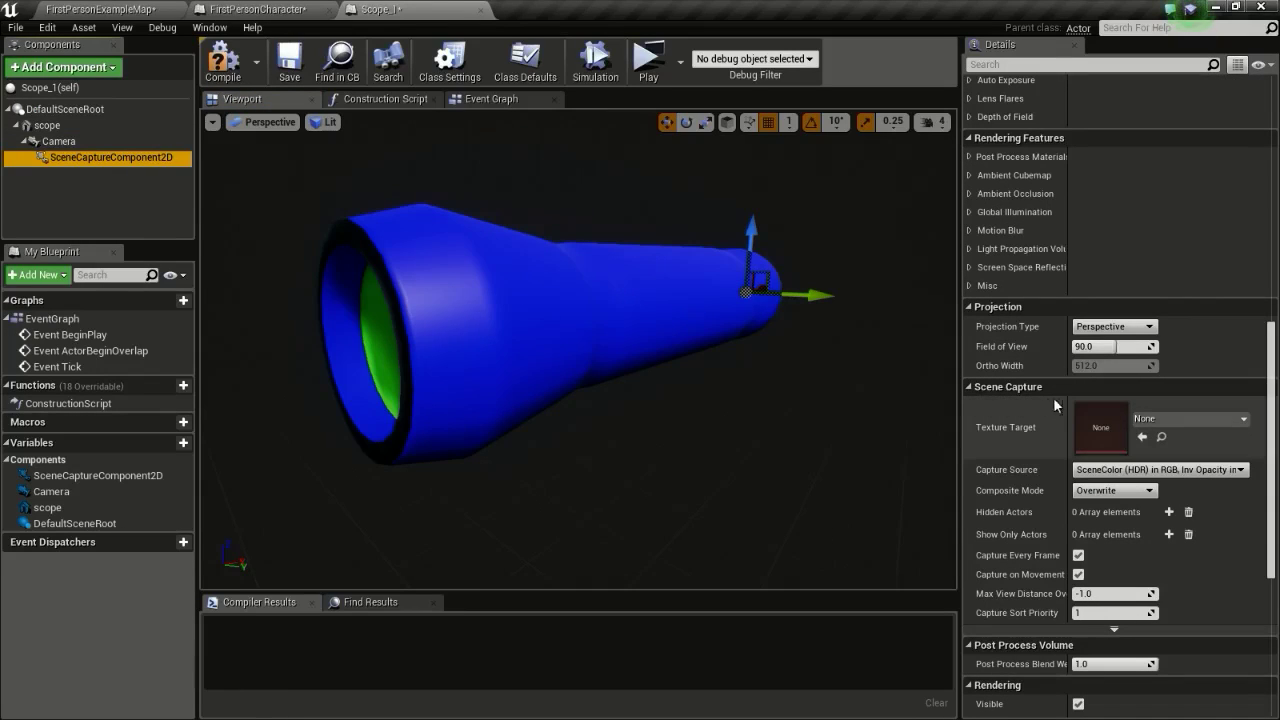
left_click(108, 9)
left_click_drag(564, 600, 1229, 411)
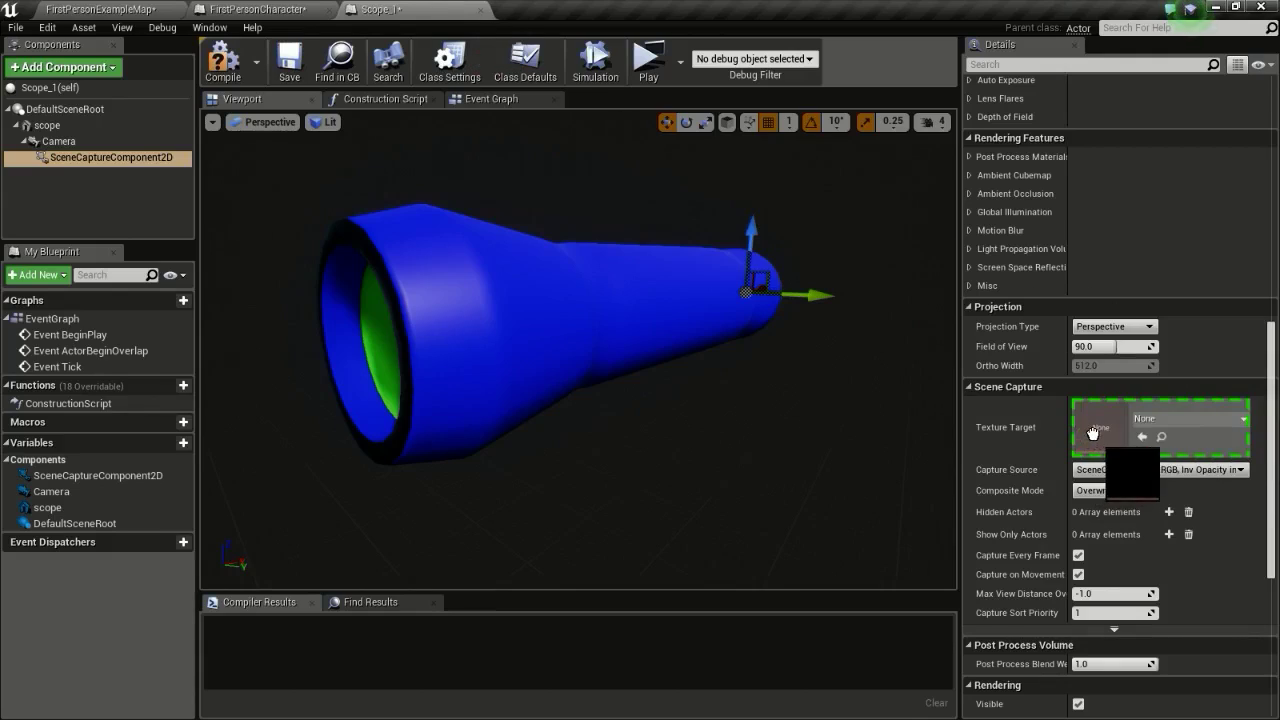
left_click_drag(1092, 432, 1092, 432)
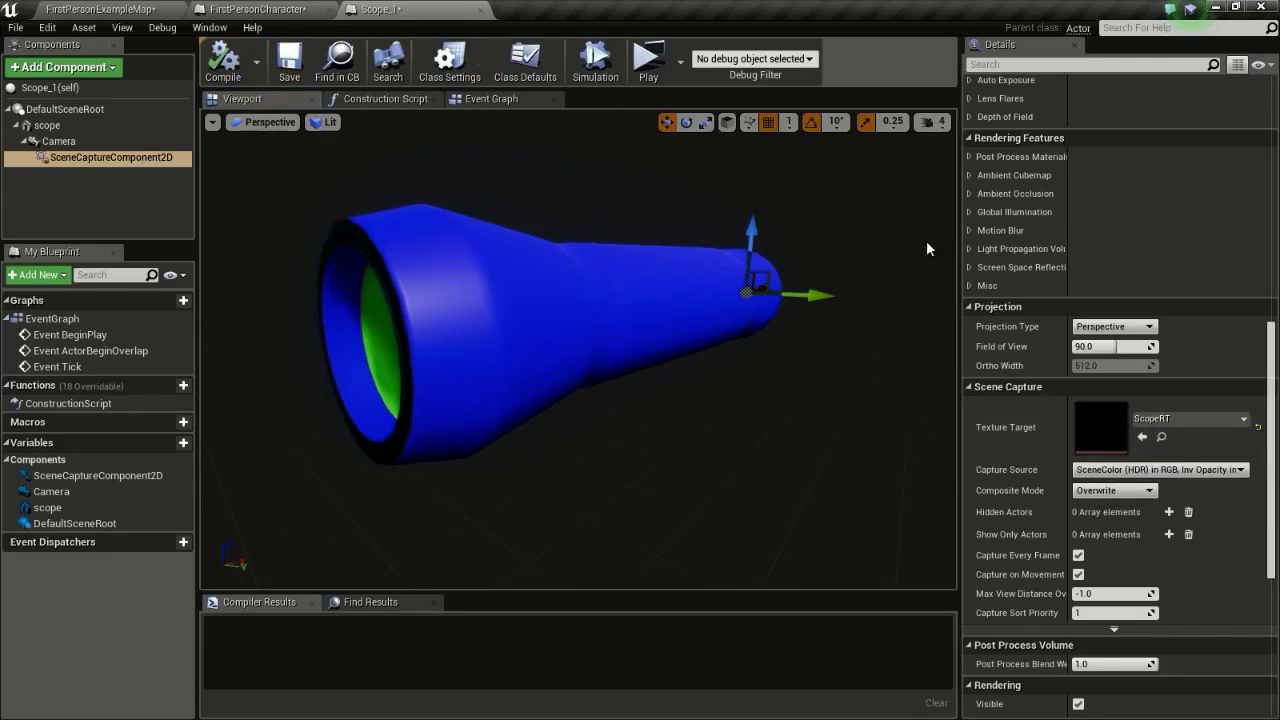
Create a material from the ScopeRT render target in the Zoom folder, keep the name ScopeRT_Mat and open it
left_click(122, 9)
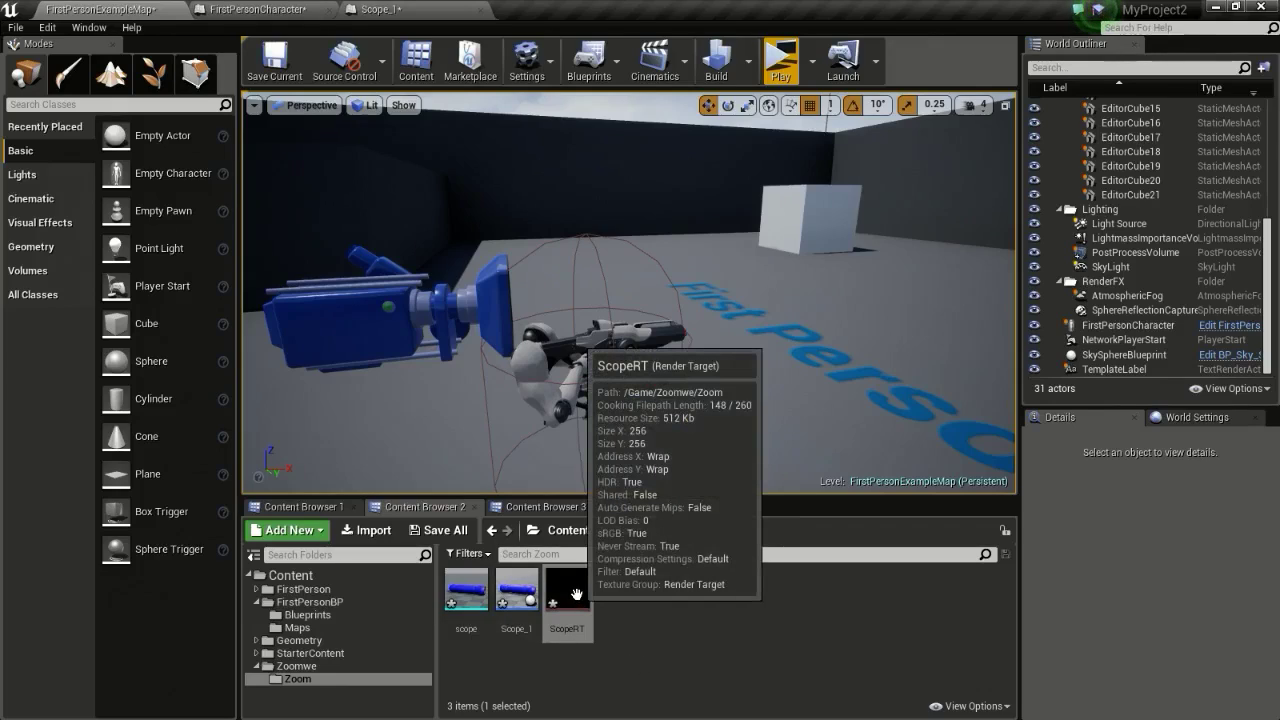
right_click(576, 594)
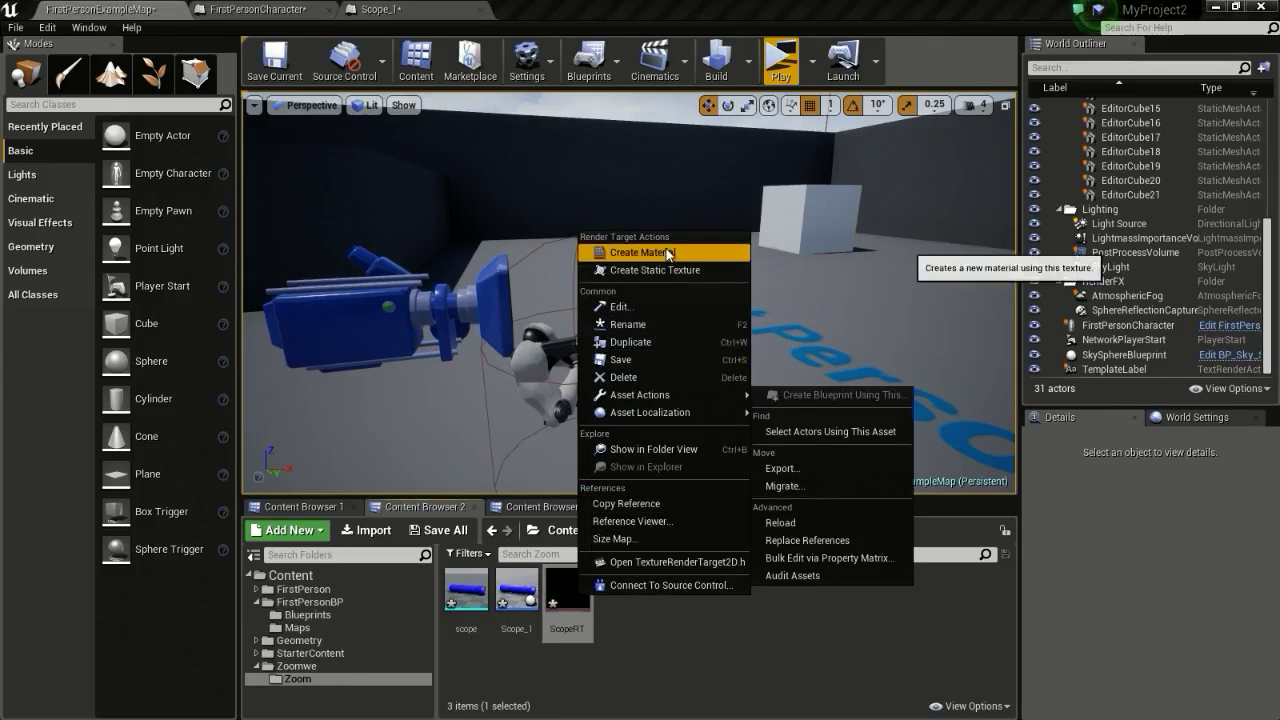
left_click(608, 176)
key("Return")
double_click(620, 595)
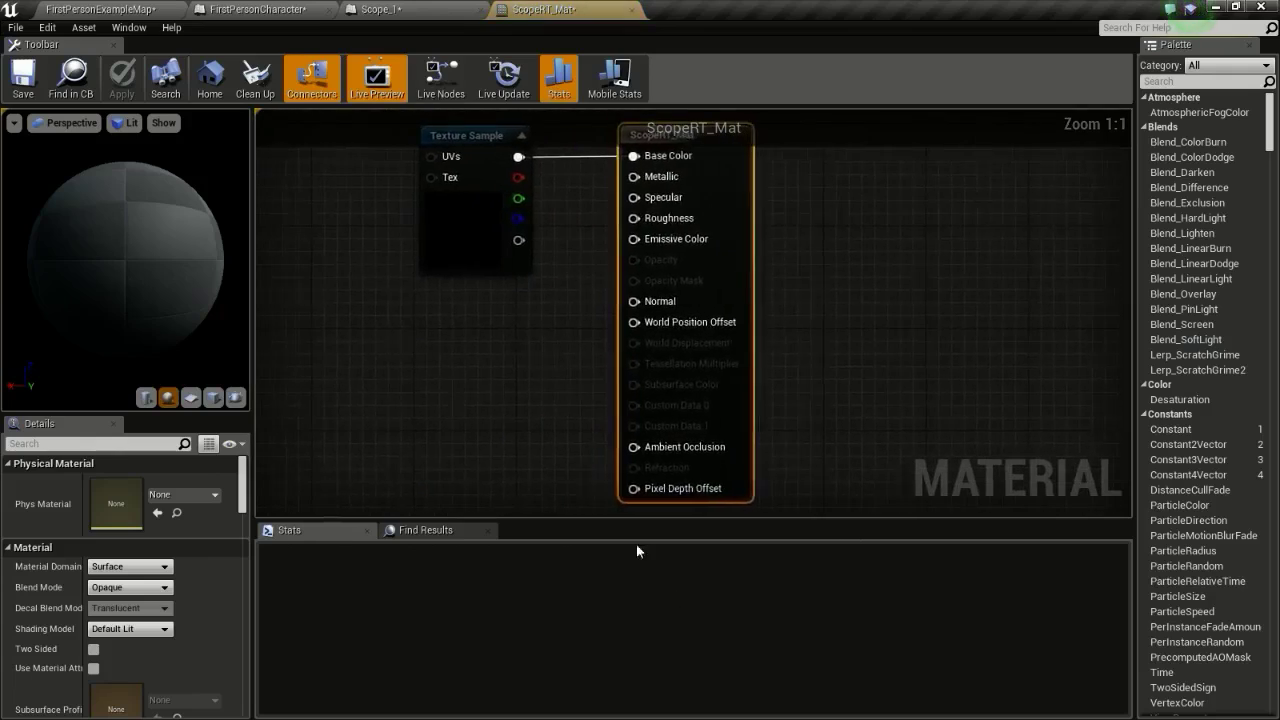
Set the material's Shading Model to Unlit, connect the Texture Sample's colour output to Emissive Color and apply the material
right_click_drag(700, 327, 705, 321)
left_click_drag(657, 162, 589, 236)
left_click(888, 168)
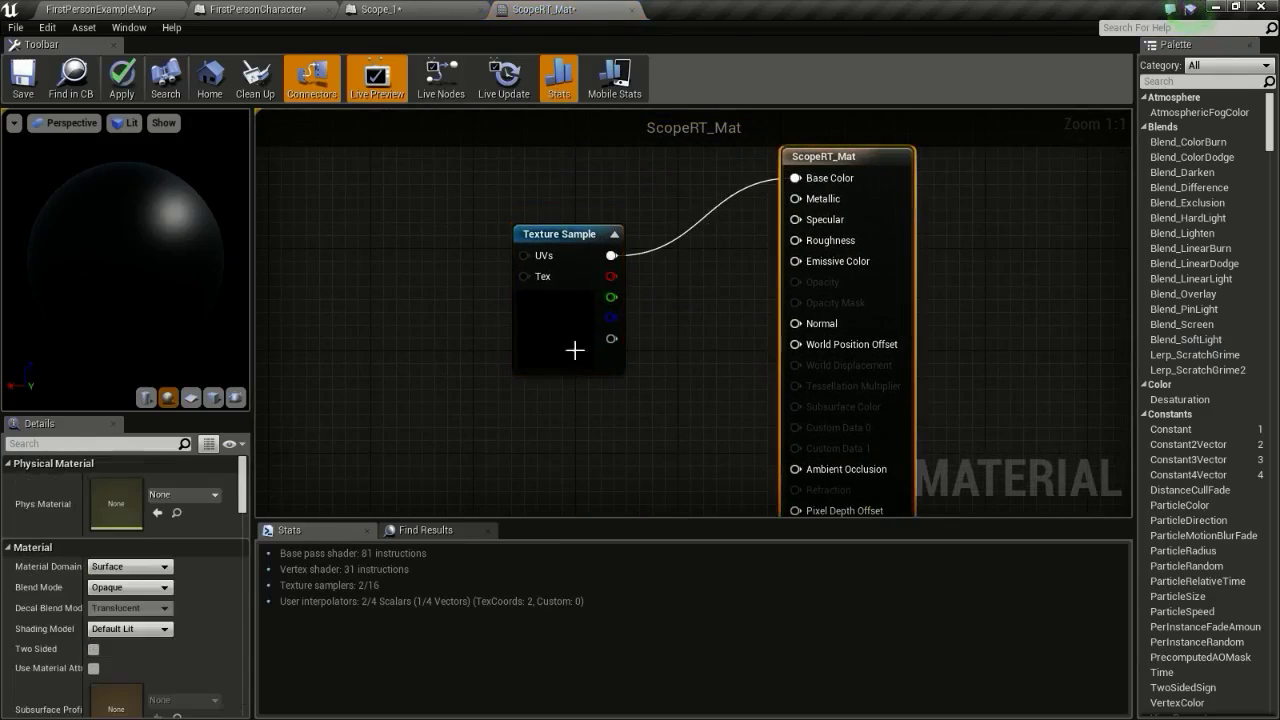
left_click(150, 627)
left_click(96, 520)
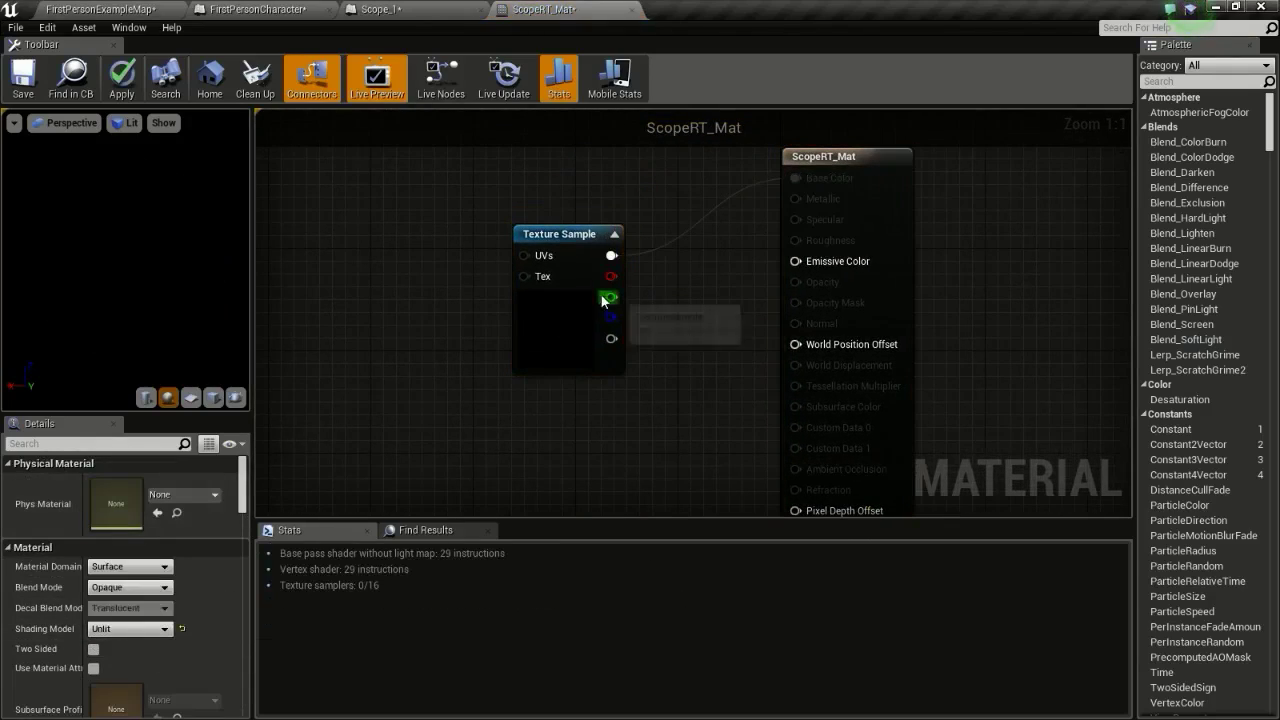
left_click_drag(611, 255, 796, 260)
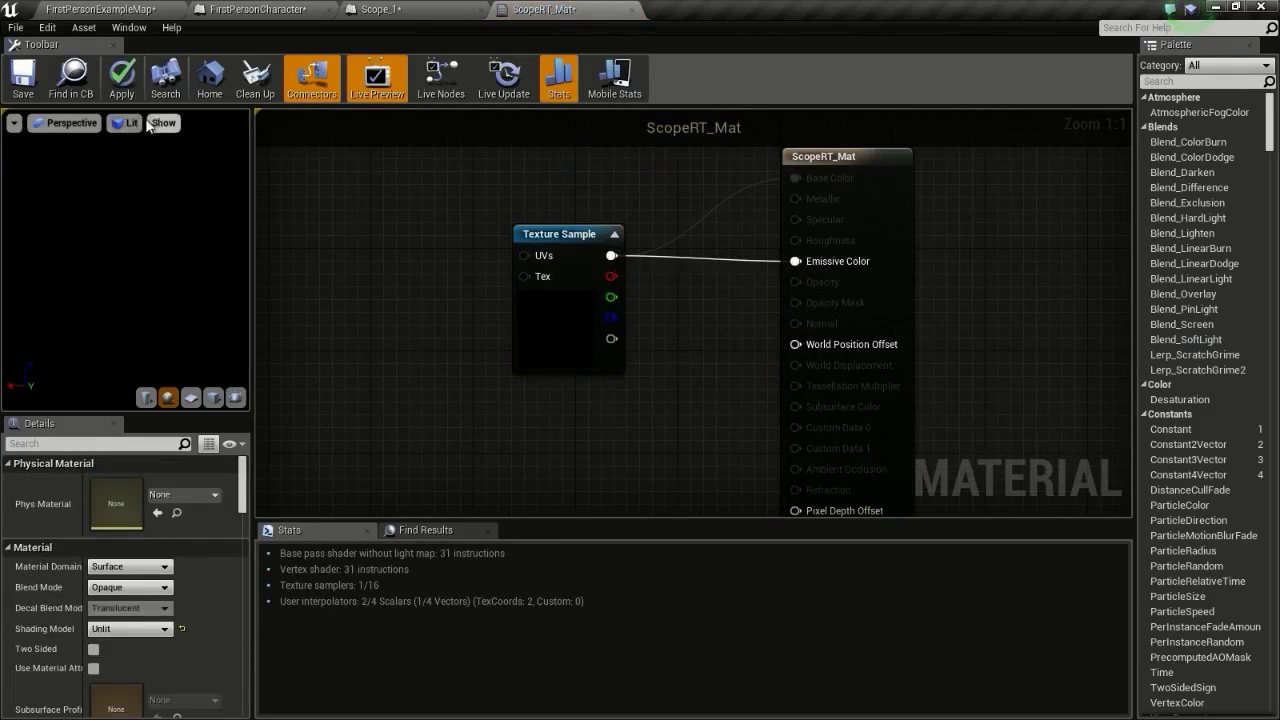
left_click(122, 78)
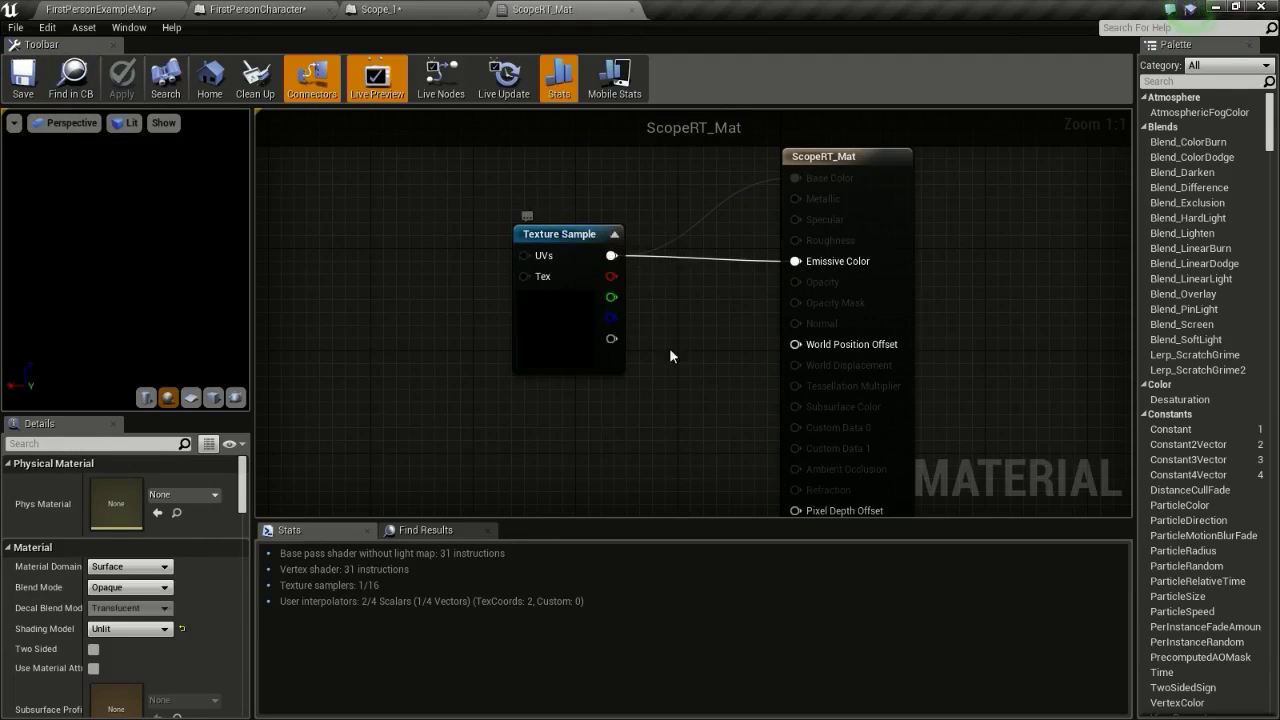
Assign ScopeRT_Mat to material Element 1 of the scope mesh in the Scope_1 blueprint, replacing the green lens material
left_click(258, 9)
left_click(378, 9)
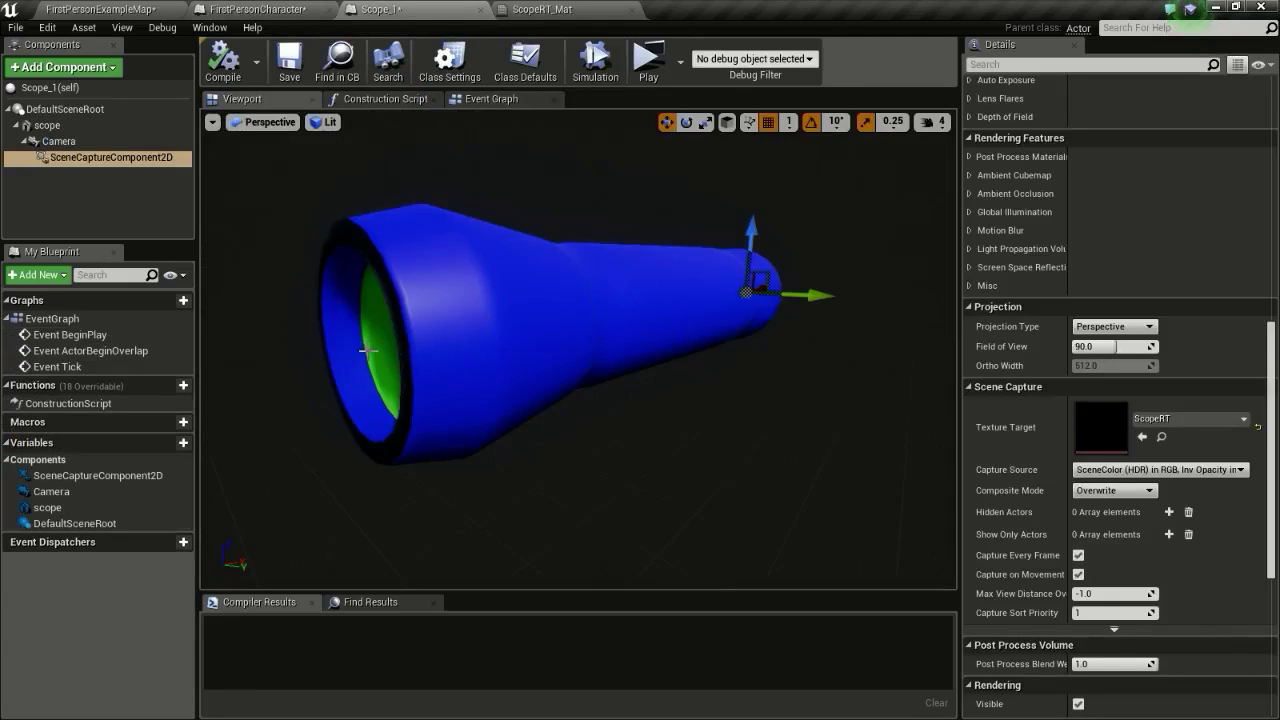
right_click_drag(578, 350, 760, 350)
right_click_drag(428, 350, 428, 385)
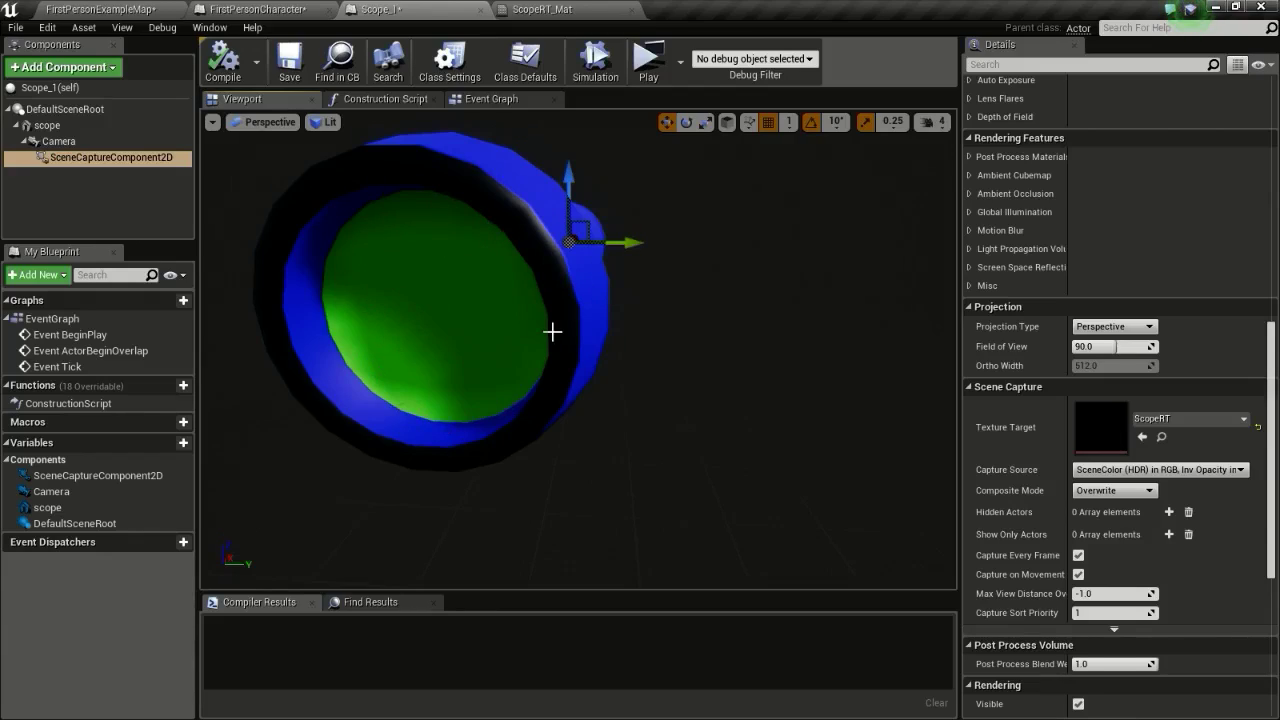
left_click(143, 7)
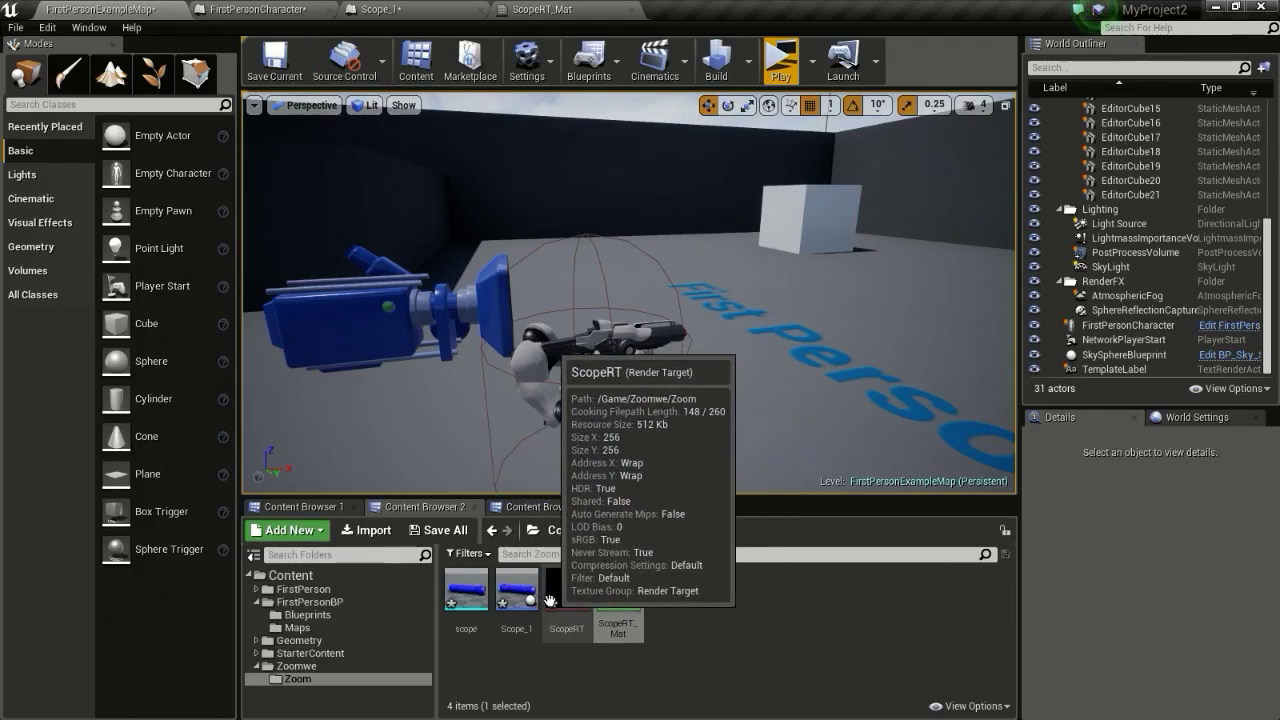
left_click(398, 8)
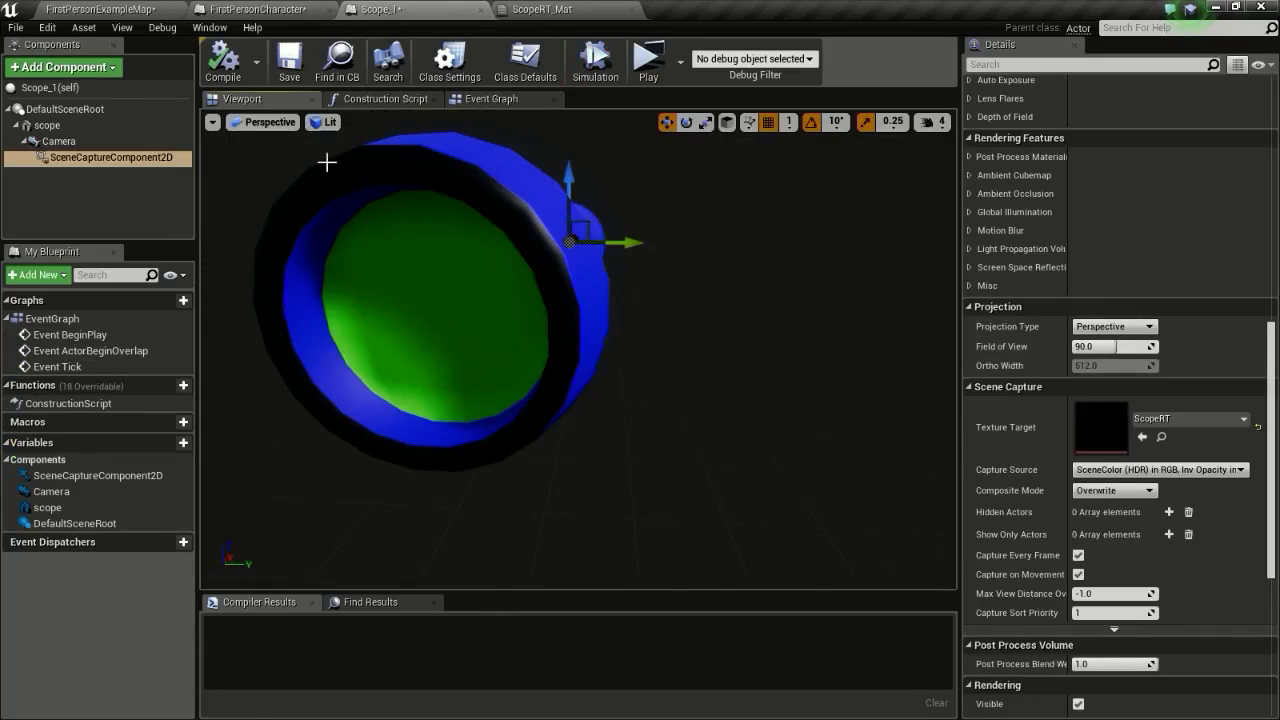
left_click(33, 125)
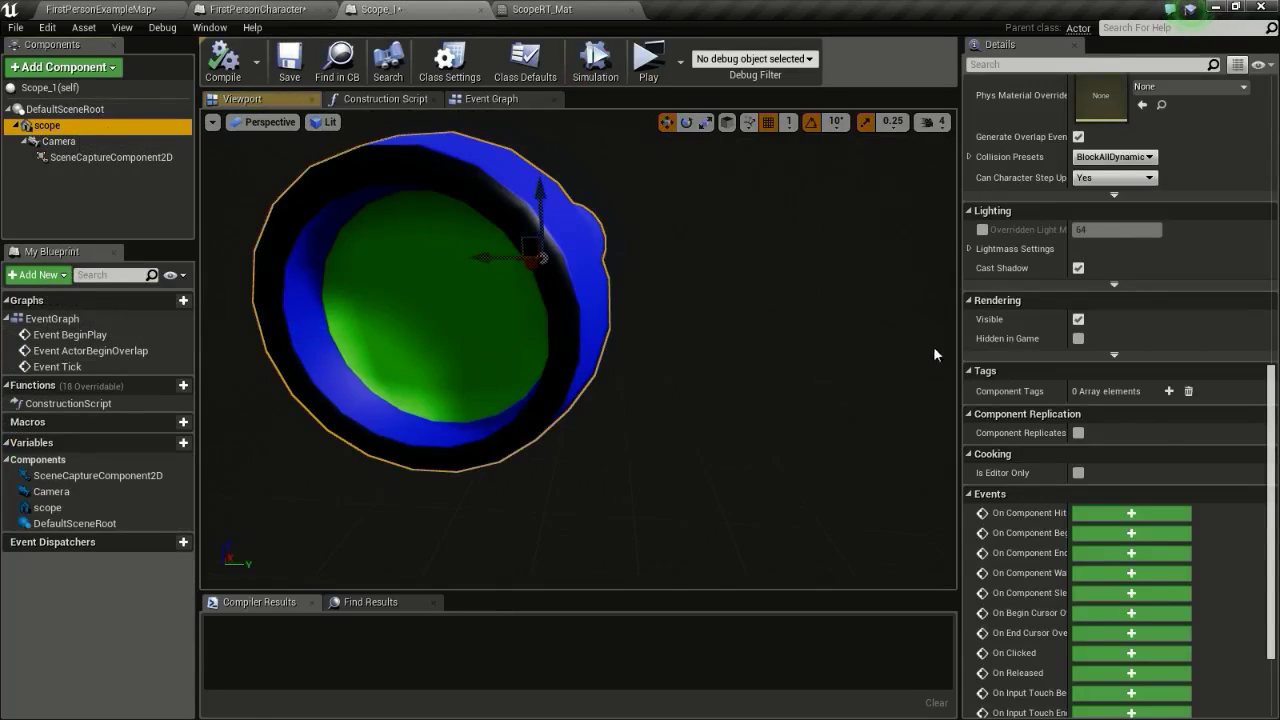
scroll(1162, 422, "down", 3)
scroll(1166, 415, "up", 6)
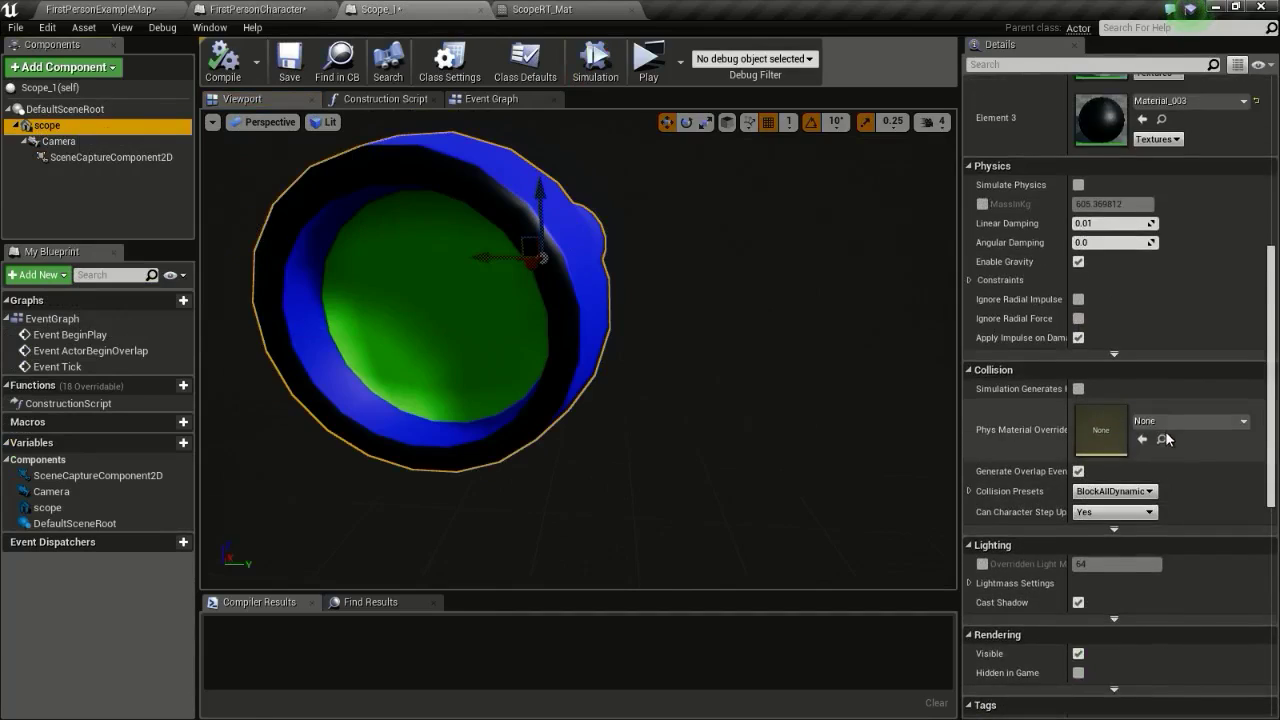
scroll(1163, 430, "up", 5)
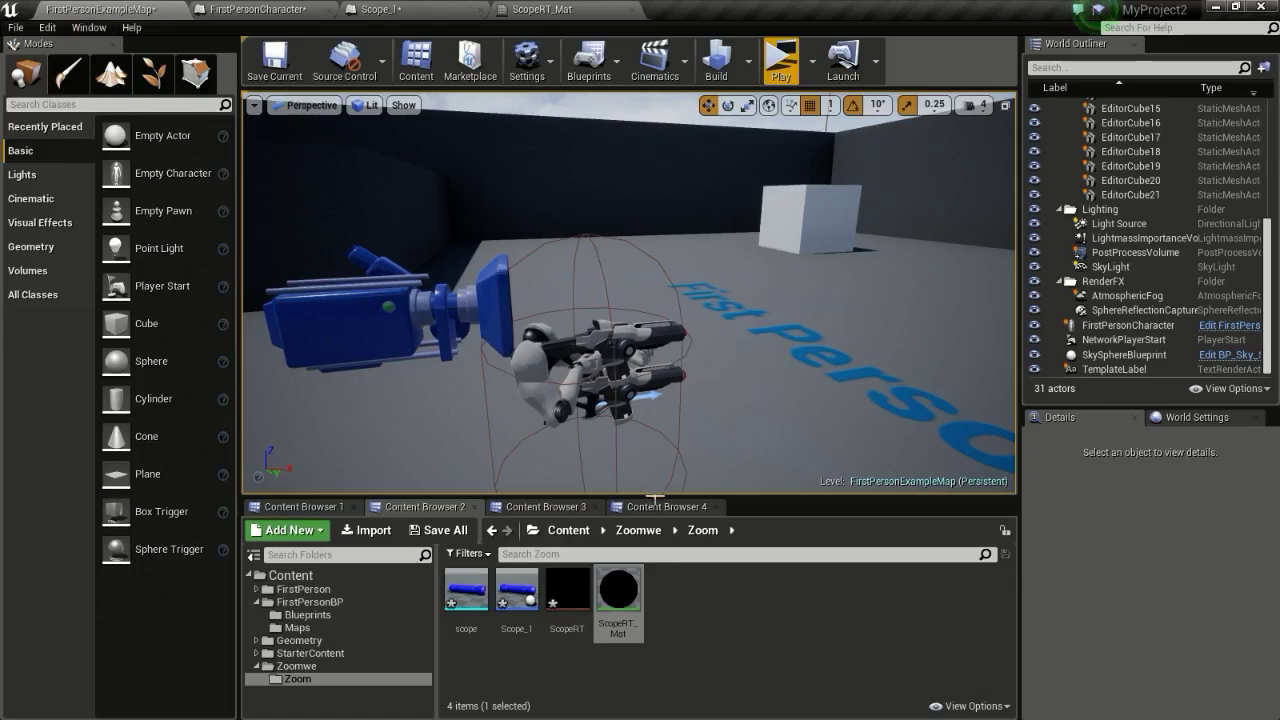
left_click_drag(612, 605, 451, 8)
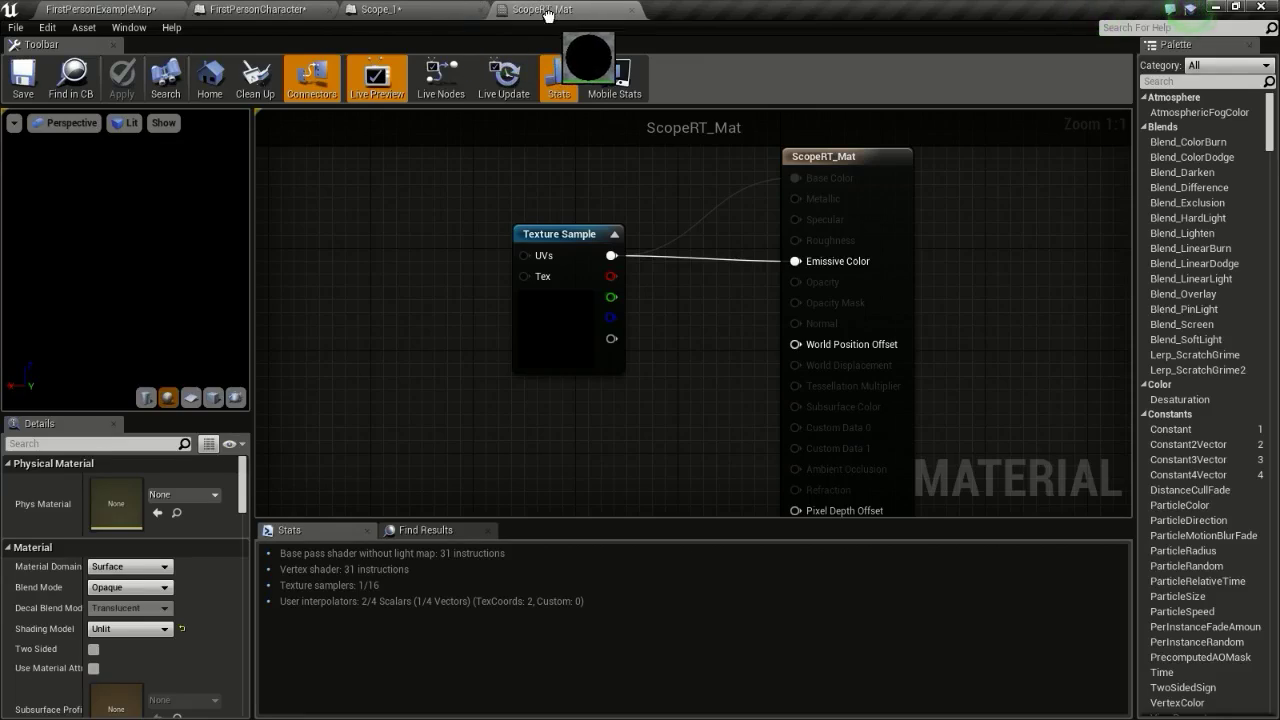
left_click_drag(432, 7, 1205, 342)
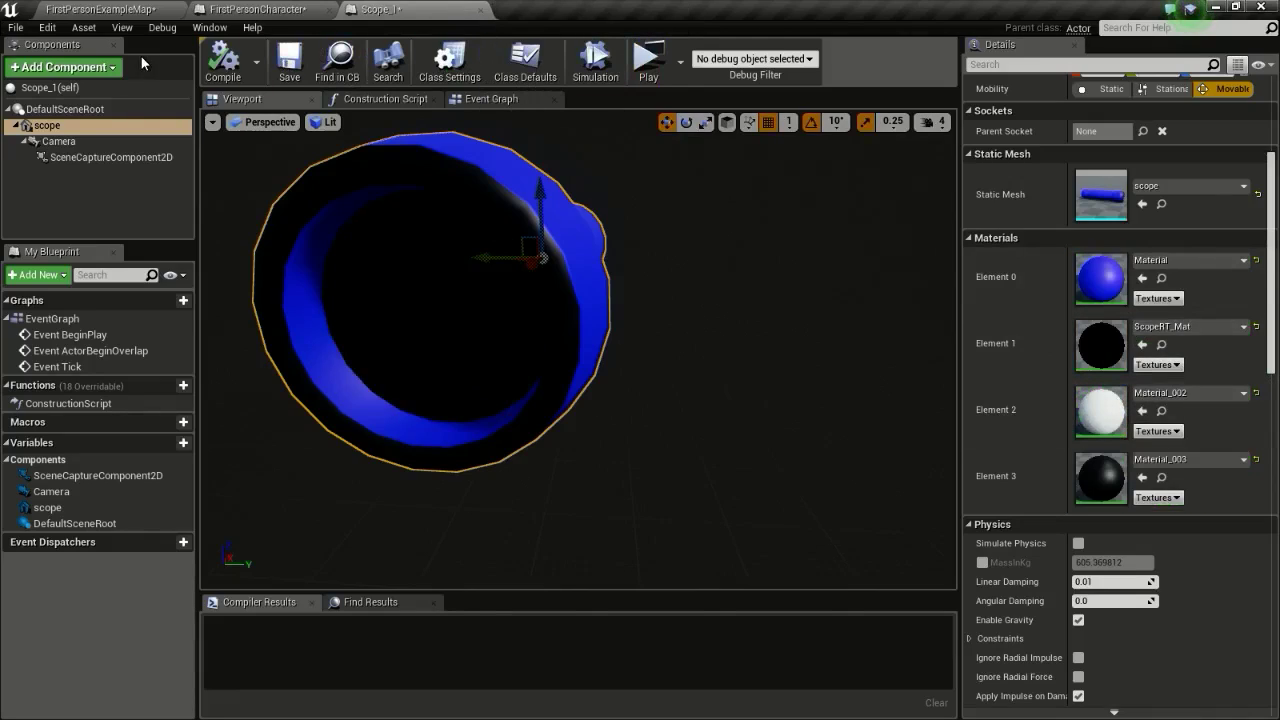
Place a Scope_1 blueprint instance in the level and position it floating above the floor in the play area
left_click(100, 9)
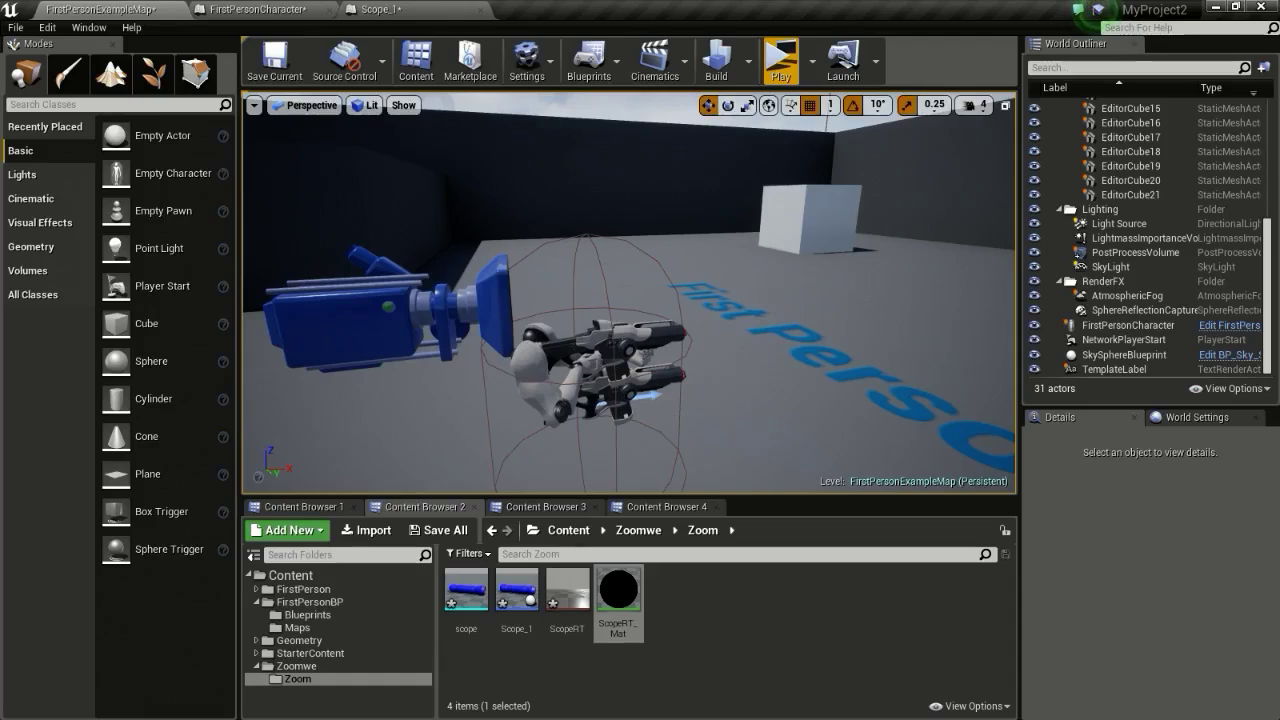
right_click_drag(640, 330, 720, 335)
key("s")
left_click_drag(522, 592, 751, 208)
right_click_drag(751, 208, 880, 190)
key("a")
right_click_drag(650, 310, 740, 250)
left_click_drag(740, 250, 560, 245)
Play the level and move around the placed scope to check the image in its lens, ending the preview
left_click(781, 62)
key("a")
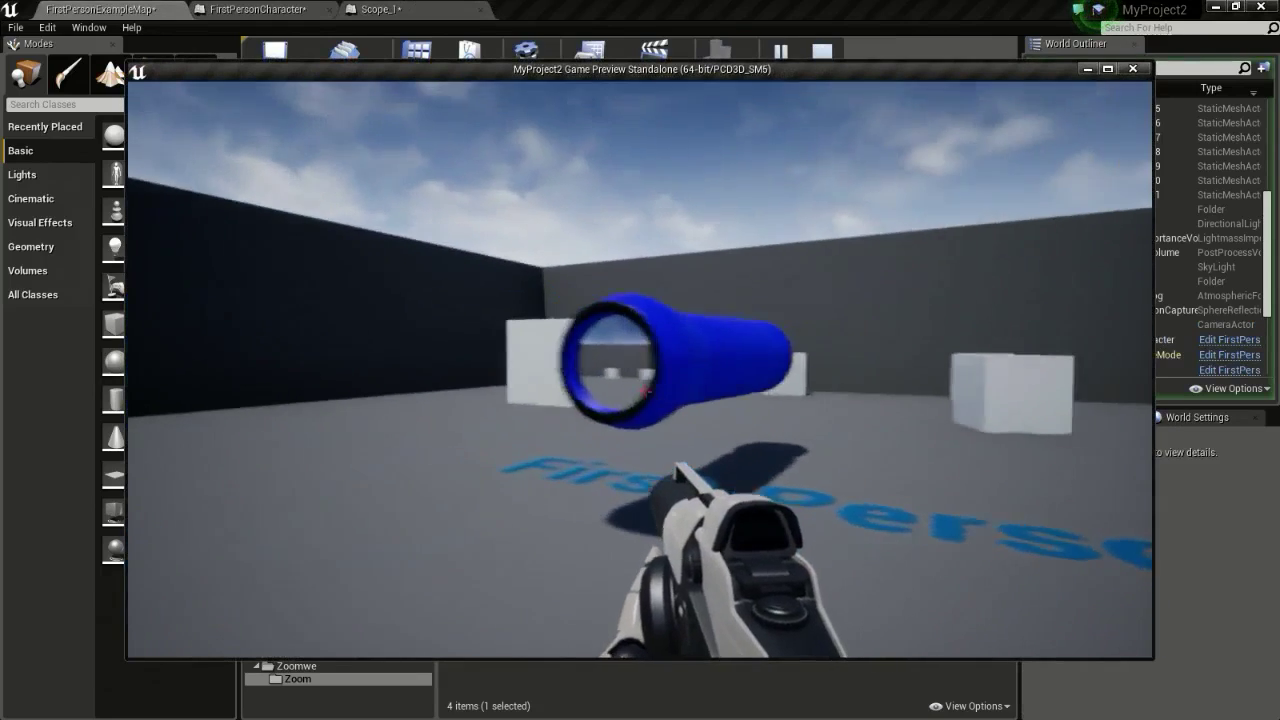
key("d")
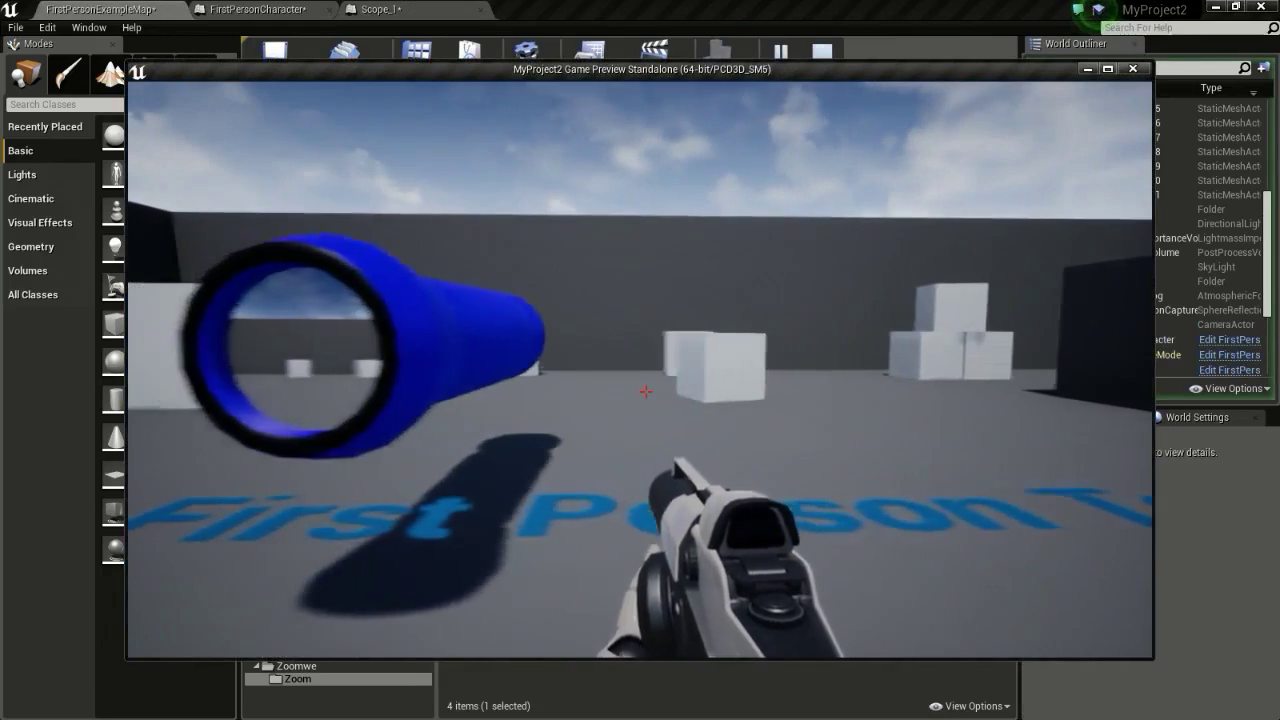
key("a")
key("d")
key("a")
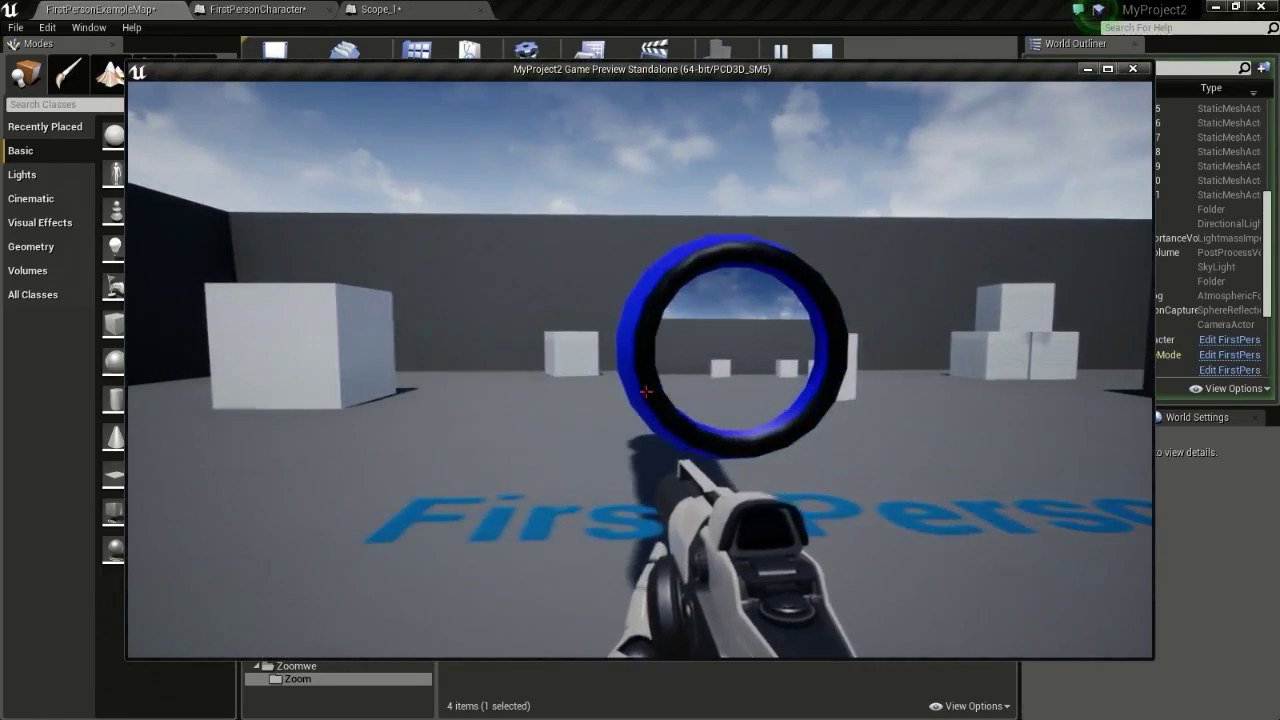
key("d")
key("w")
key("Escape")
right_click_drag(634, 229, 610, 235)
key("a")
left_click(418, 9)
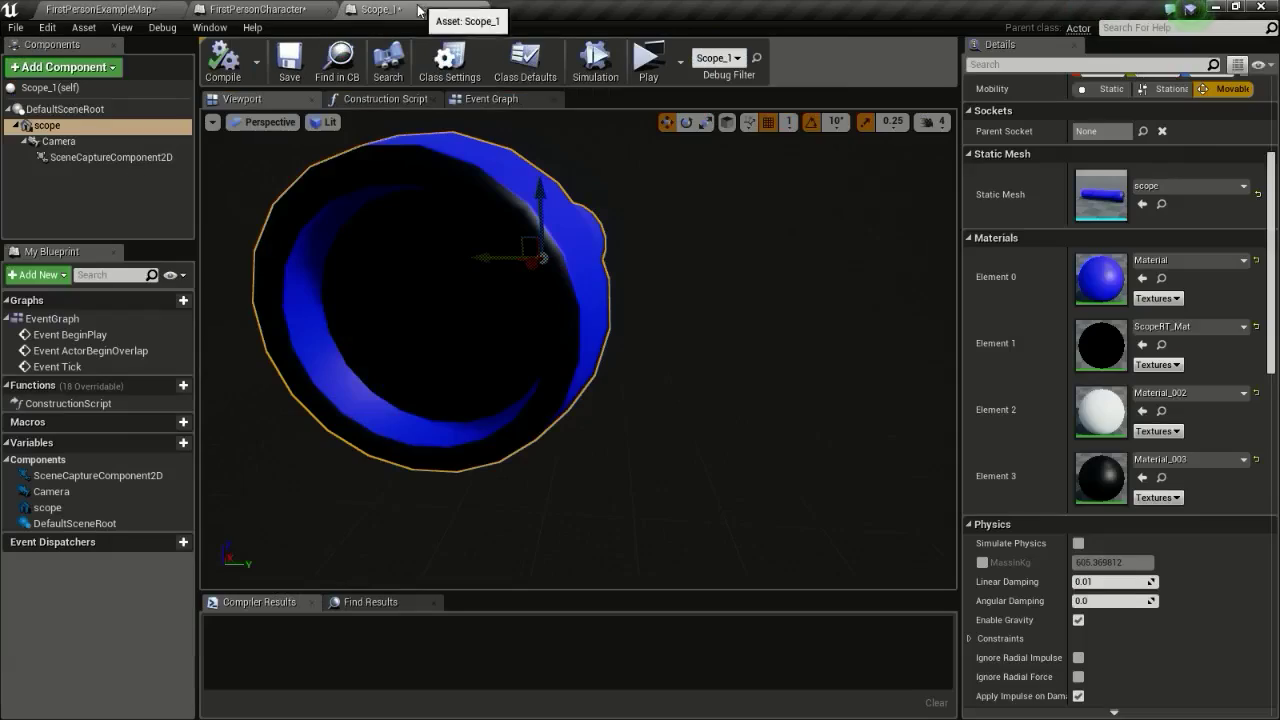
left_click(257, 9)
left_click(376, 9)
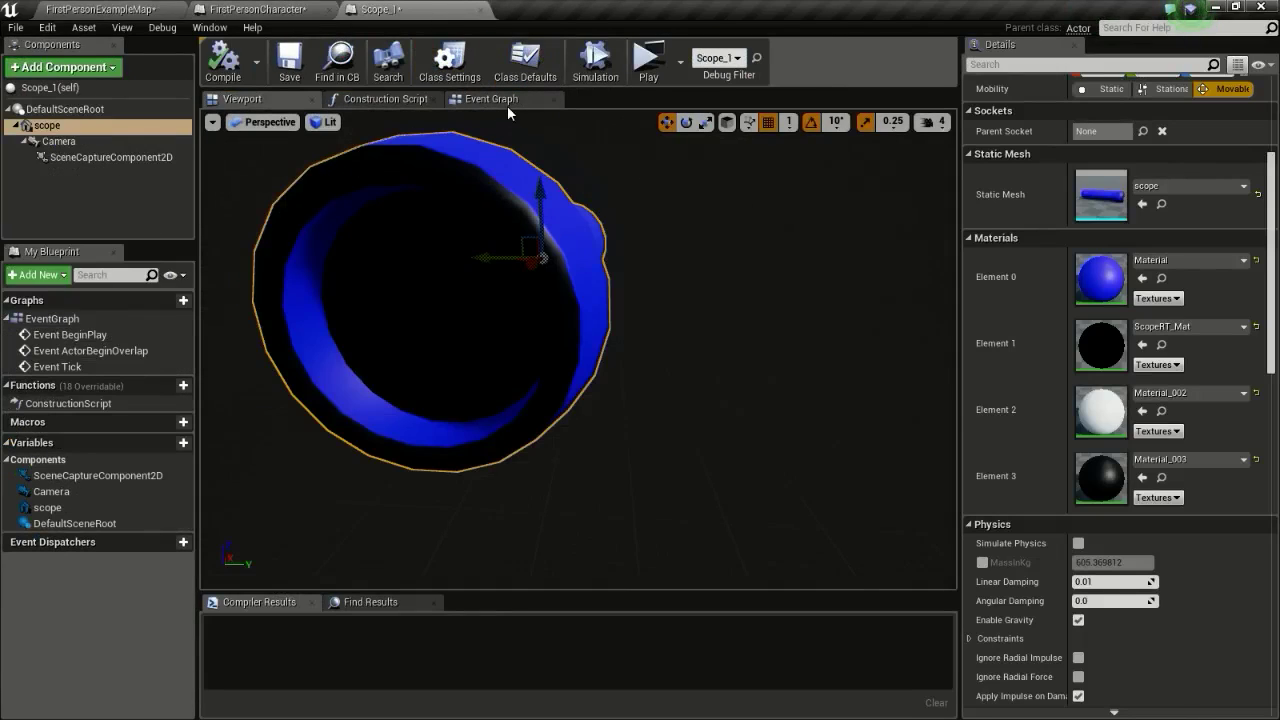
left_click(505, 102)
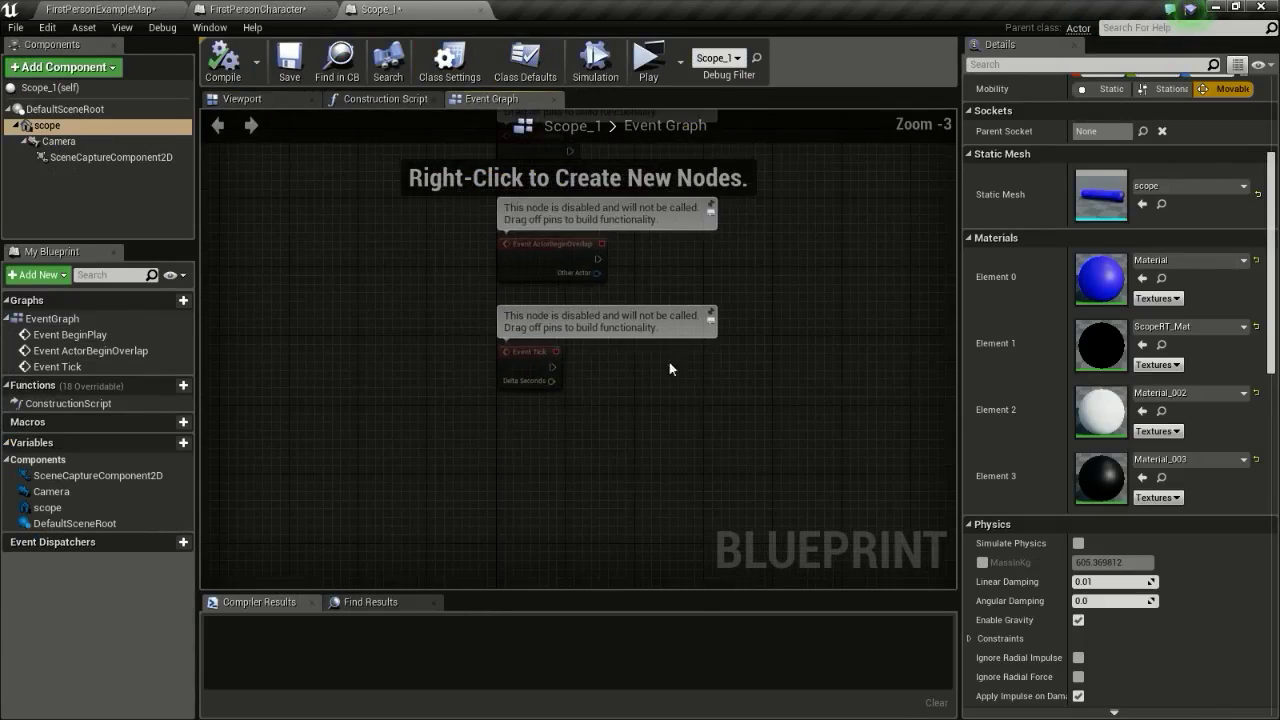
Add the Scope_1 blueprint to FirstPersonCharacter as a child actor component and parent it under FP_Gun
left_click(257, 9)
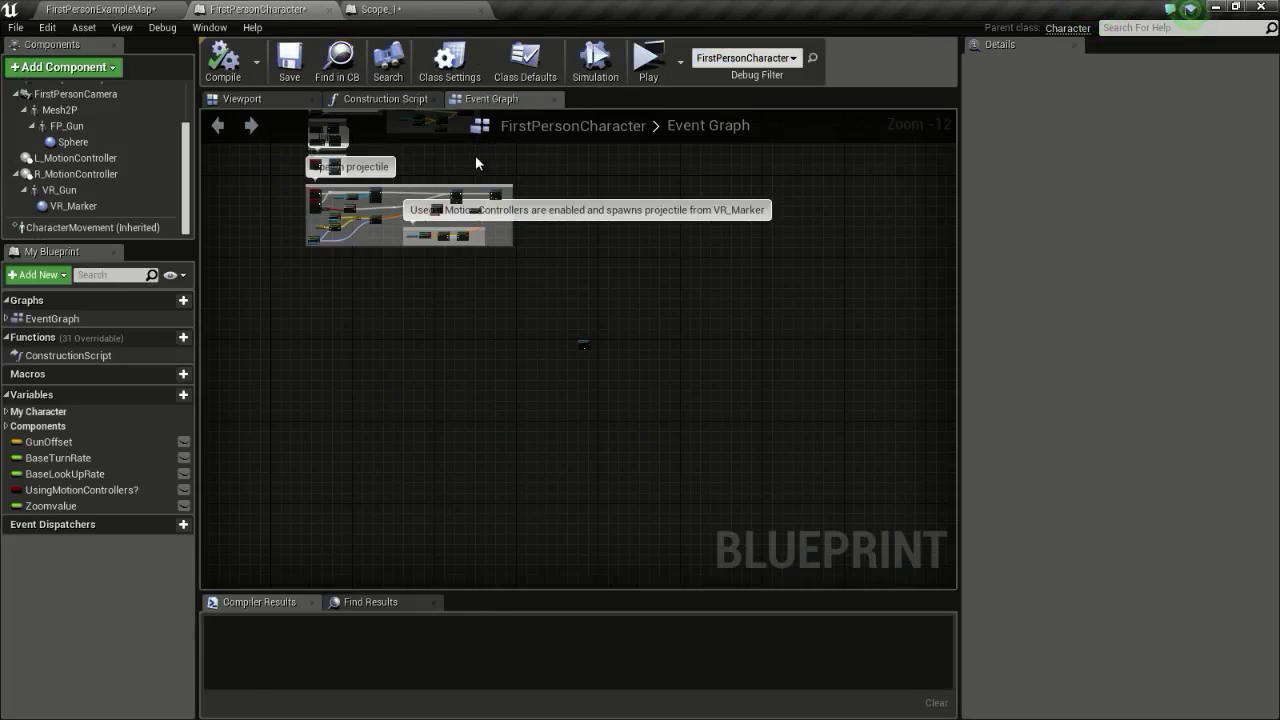
left_click(268, 105)
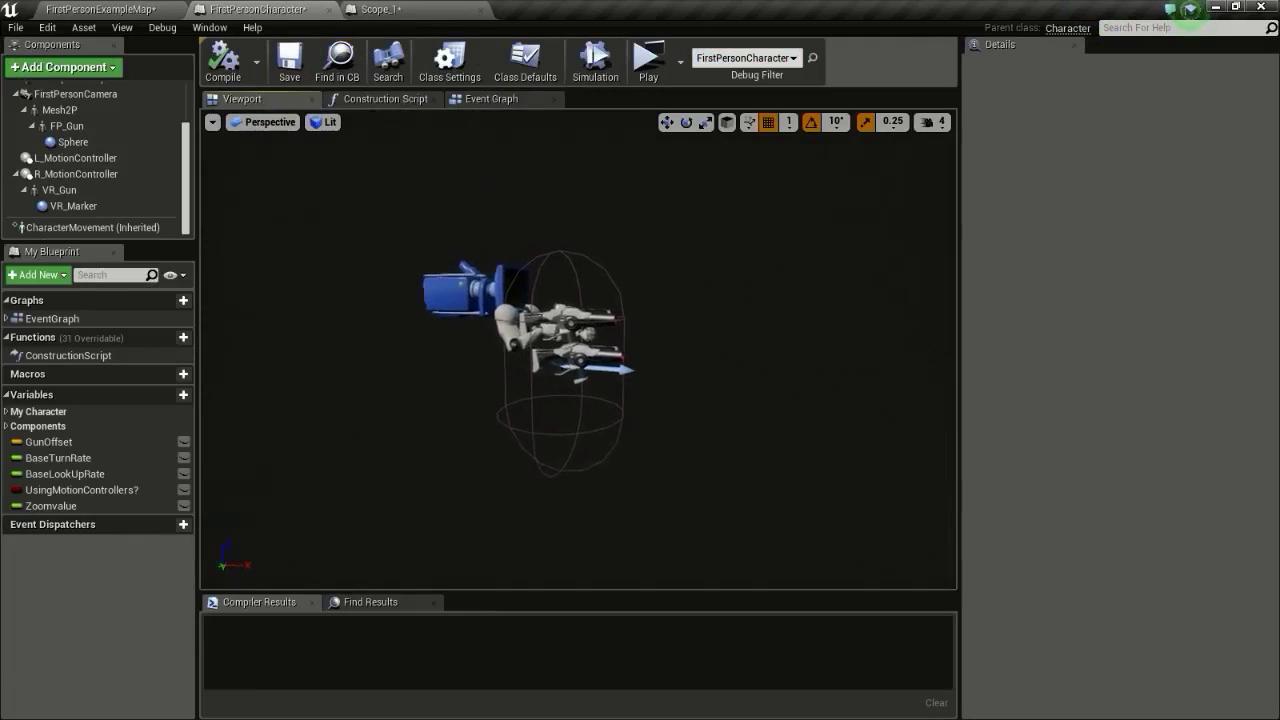
right_click_drag(578, 349, 578, 380)
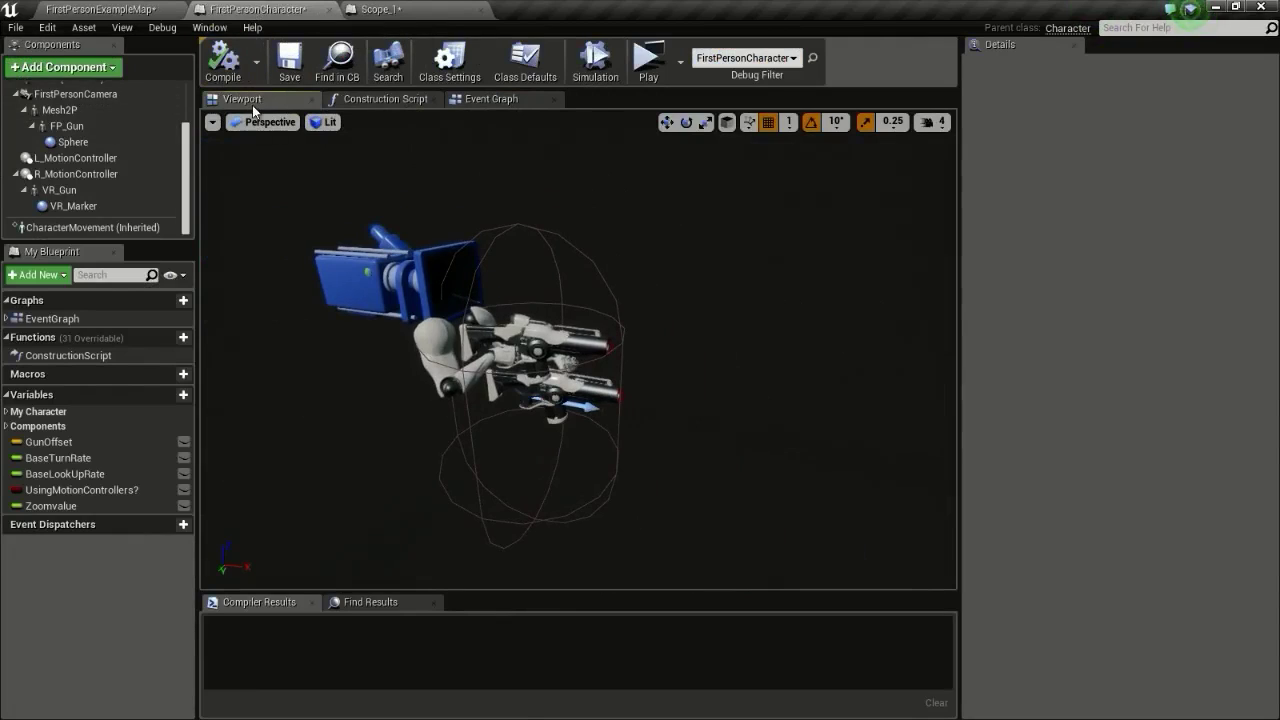
left_click(150, 9)
left_click_drag(543, 590, 650, 375)
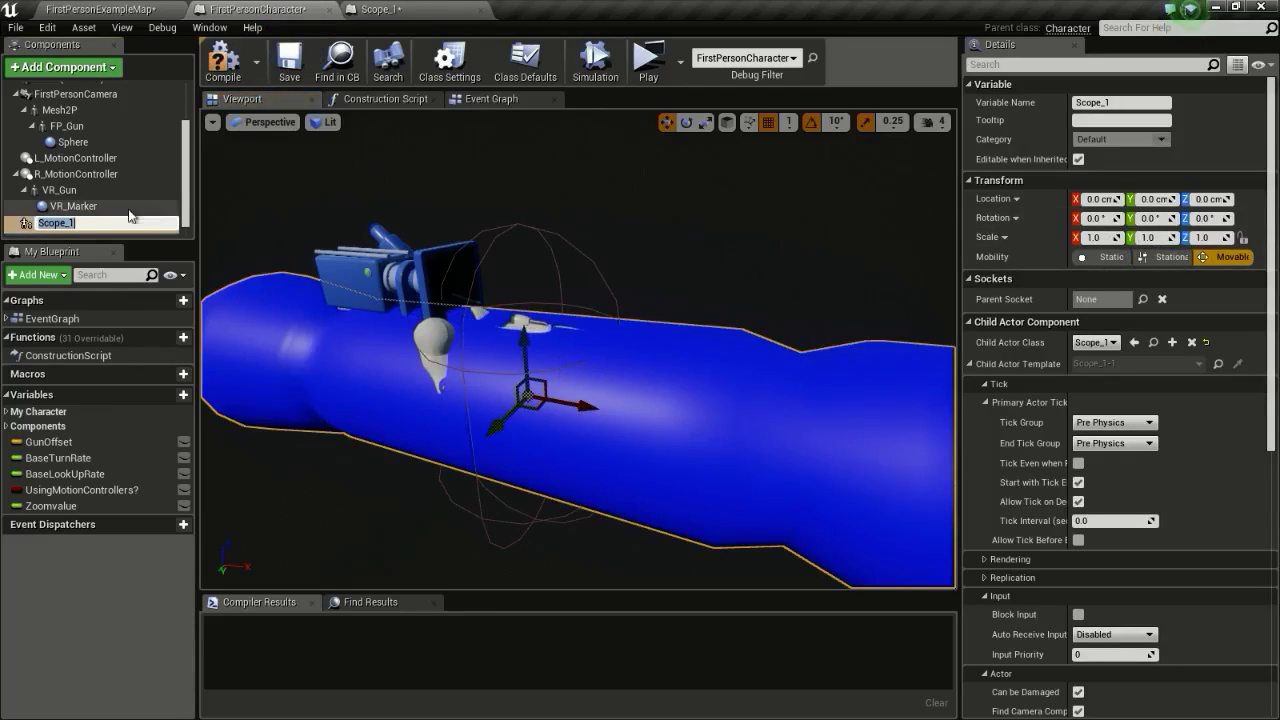
left_click(25, 222)
left_click_drag(131, 208, 96, 126)
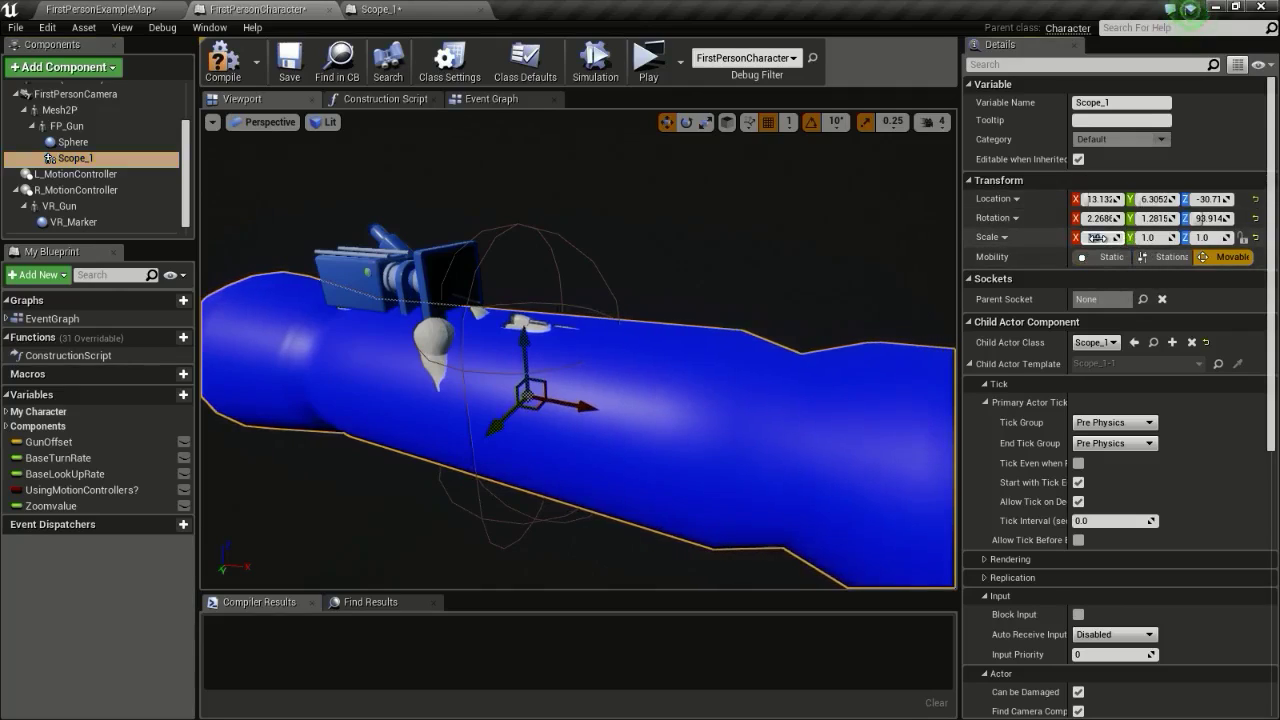
Scale the Scope_1 component to 0.1 on all axes and raise it above the gun to Z about 27 cm for a play test
left_click_drag(1098, 238, 1097, 238)
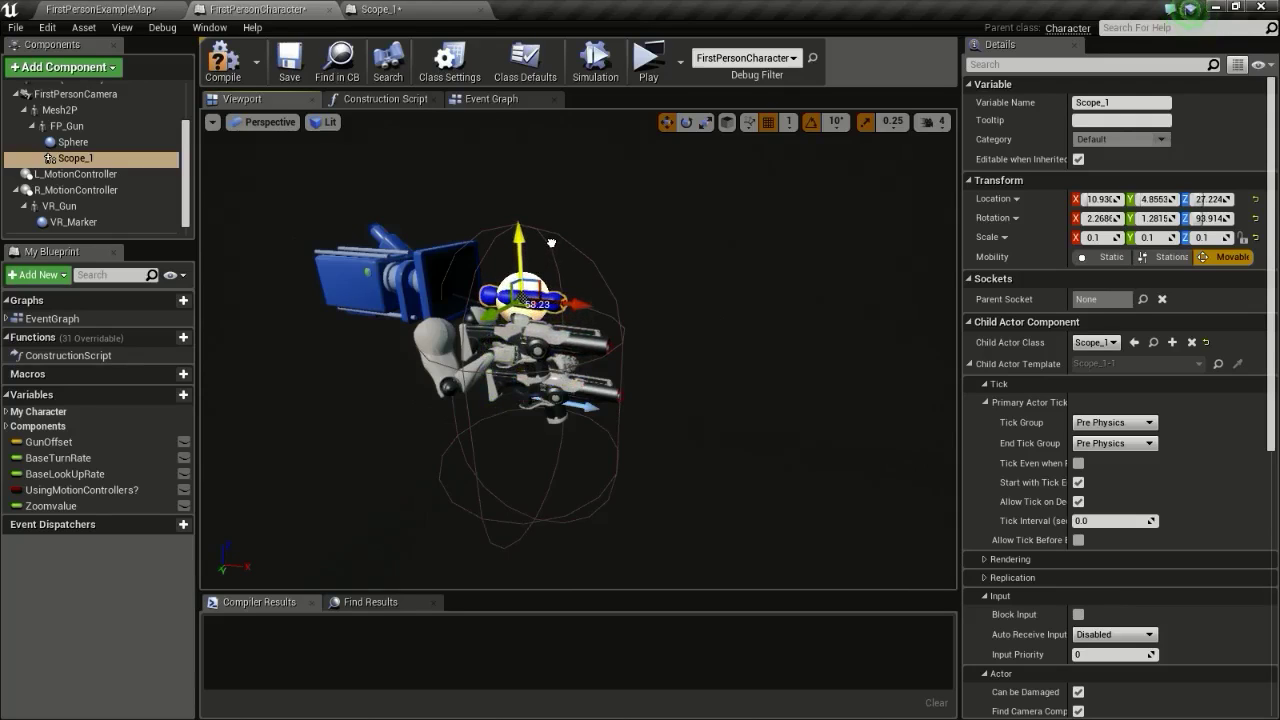
left_click(648, 62)
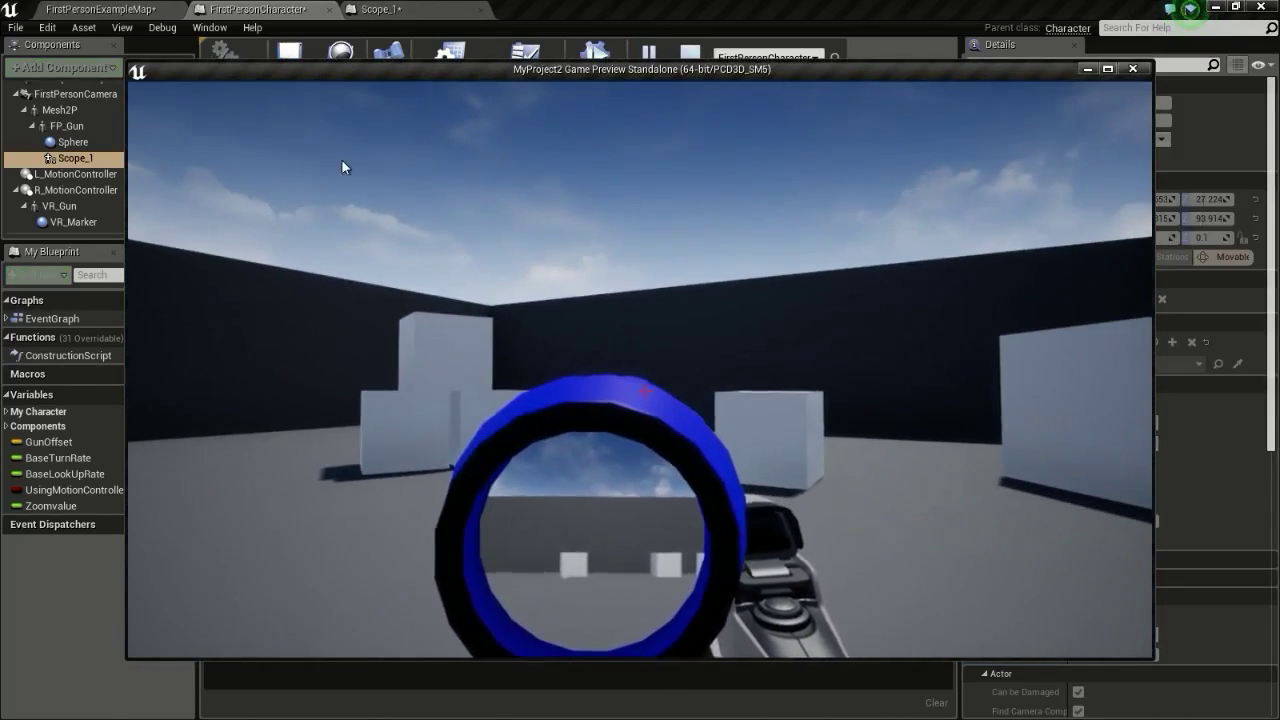
key("Escape")
Set the collision preset of the scope mesh in the Scope_1 blueprint to NoCollision
left_click(378, 9)
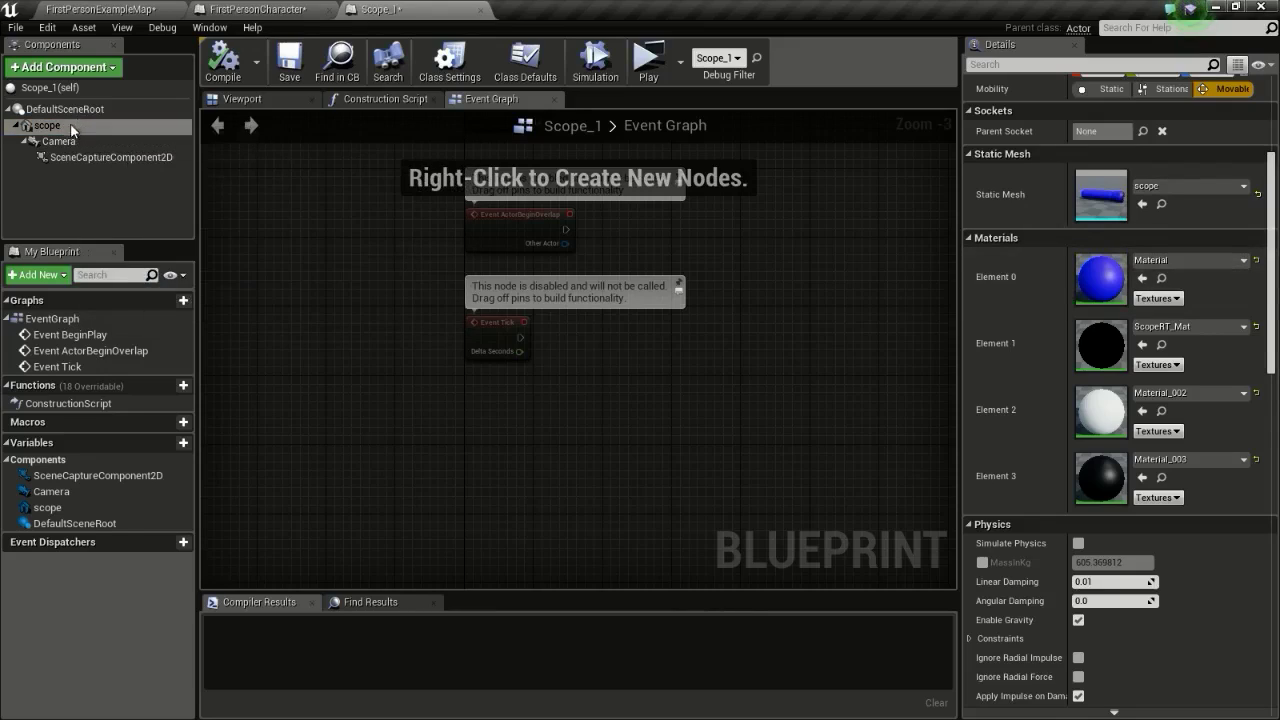
scroll(1226, 343, "up", 5)
scroll(1226, 343, "down", 10)
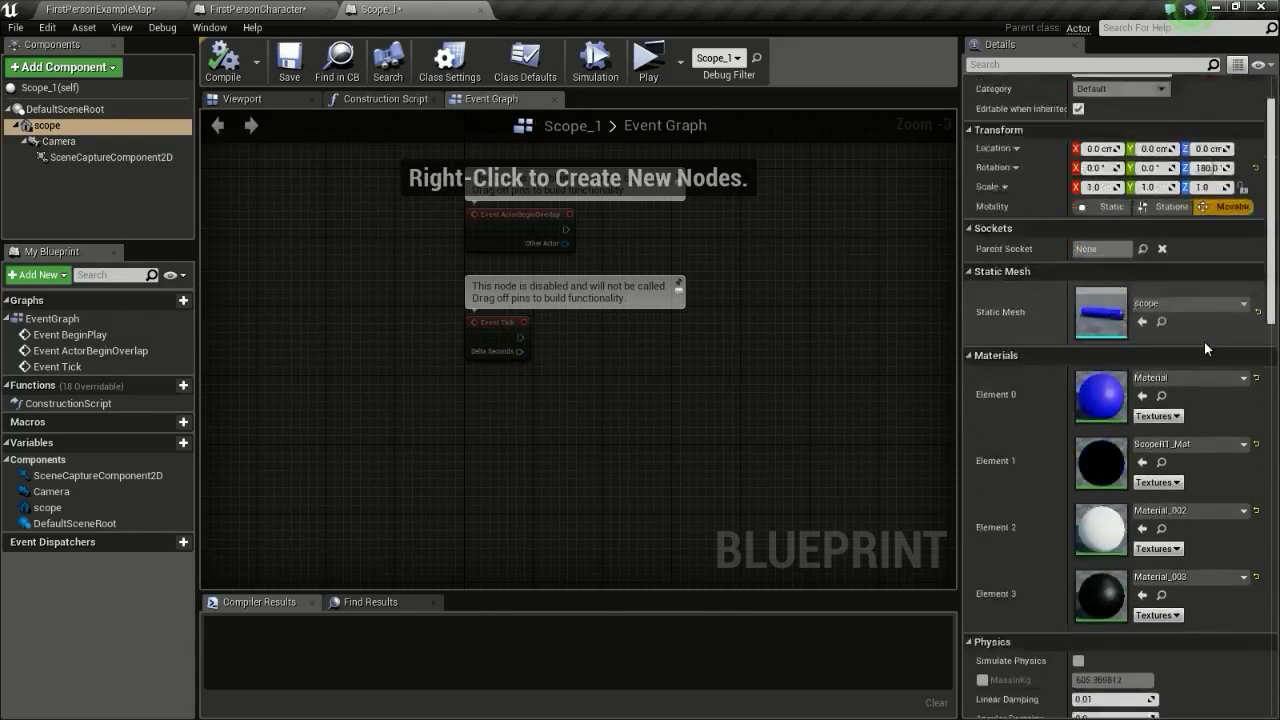
scroll(1200, 346, "down", 3)
left_click(1114, 506)
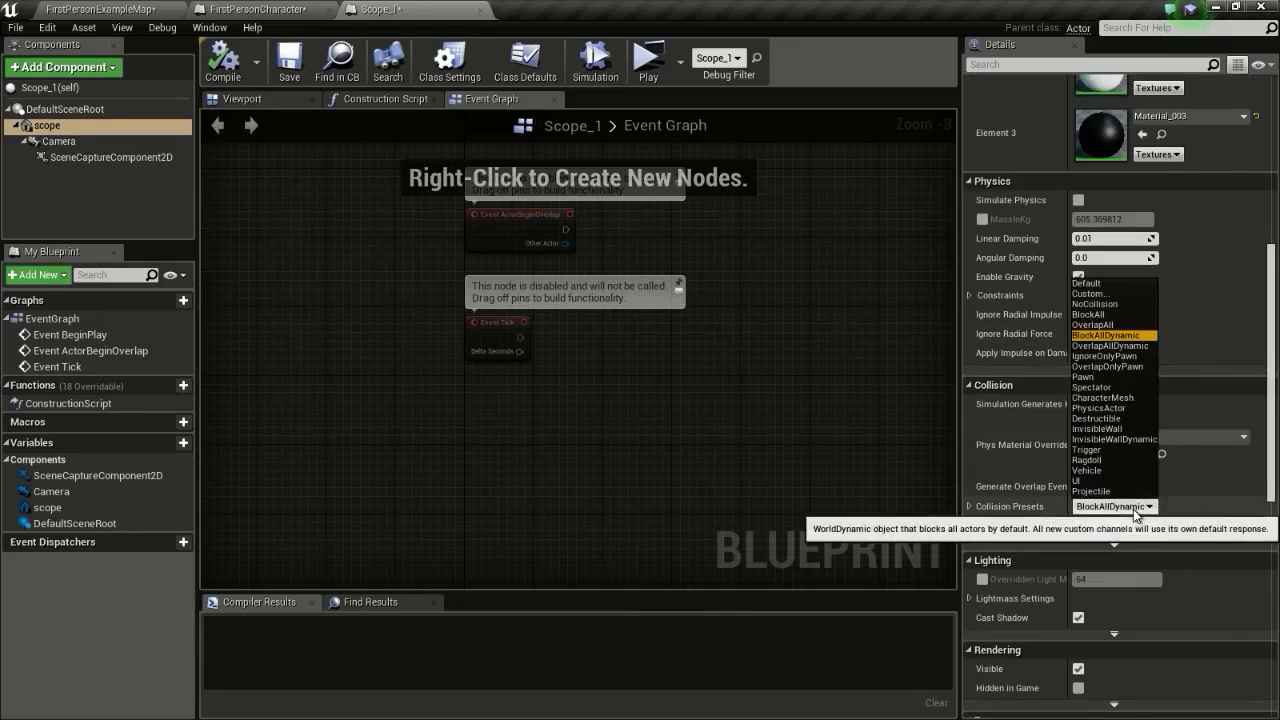
left_click(1095, 304)
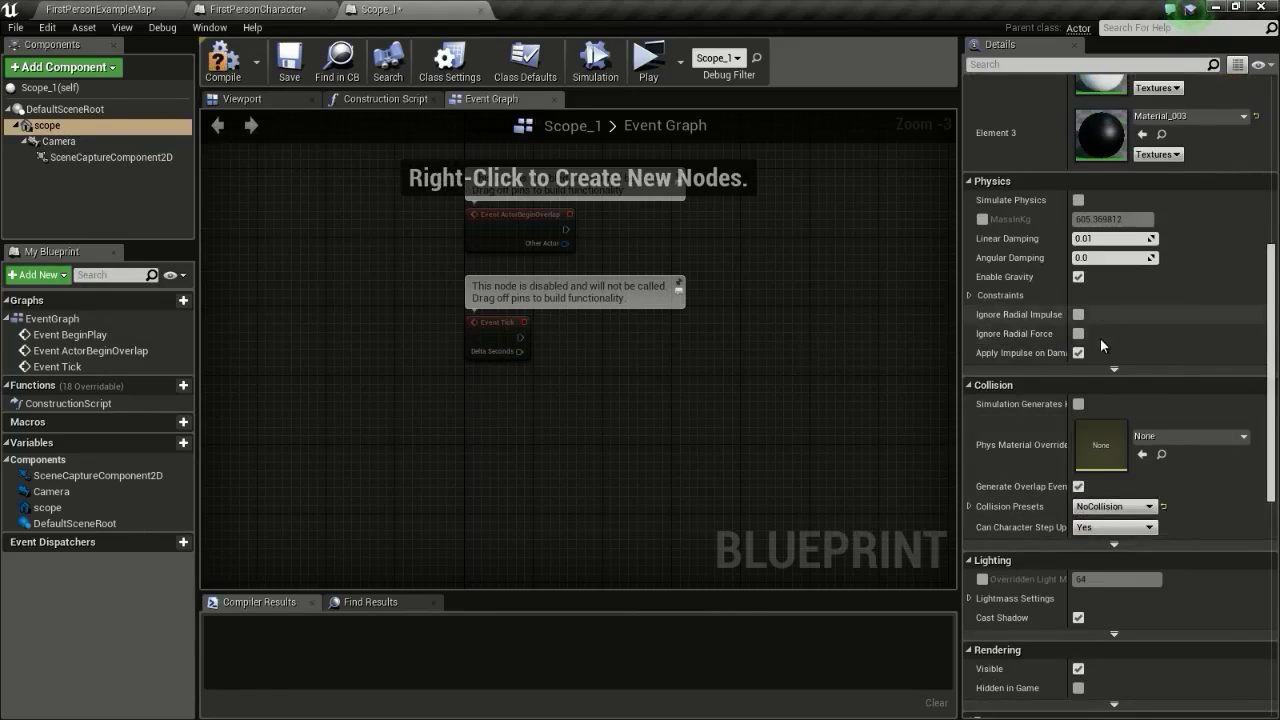
Play the level and walk around with the gun-mounted scope to test movement and the lens image, ending the preview
left_click(648, 62)
key("w")
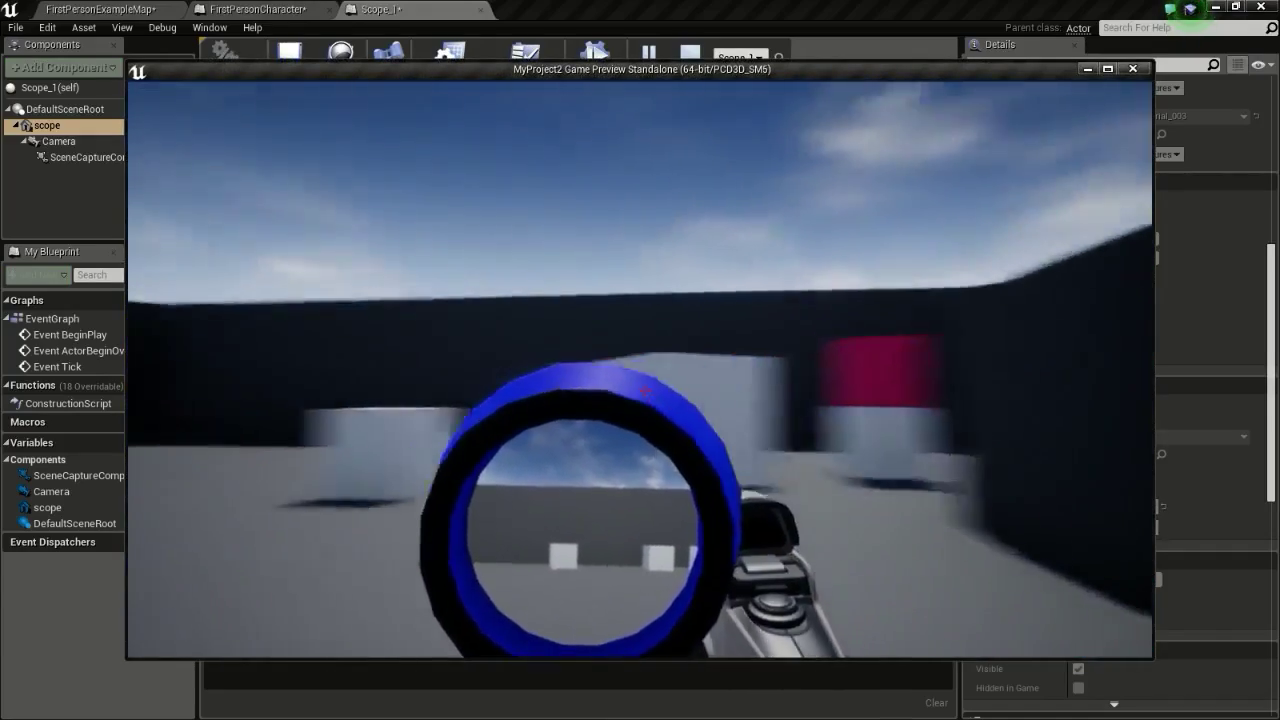
key("w")
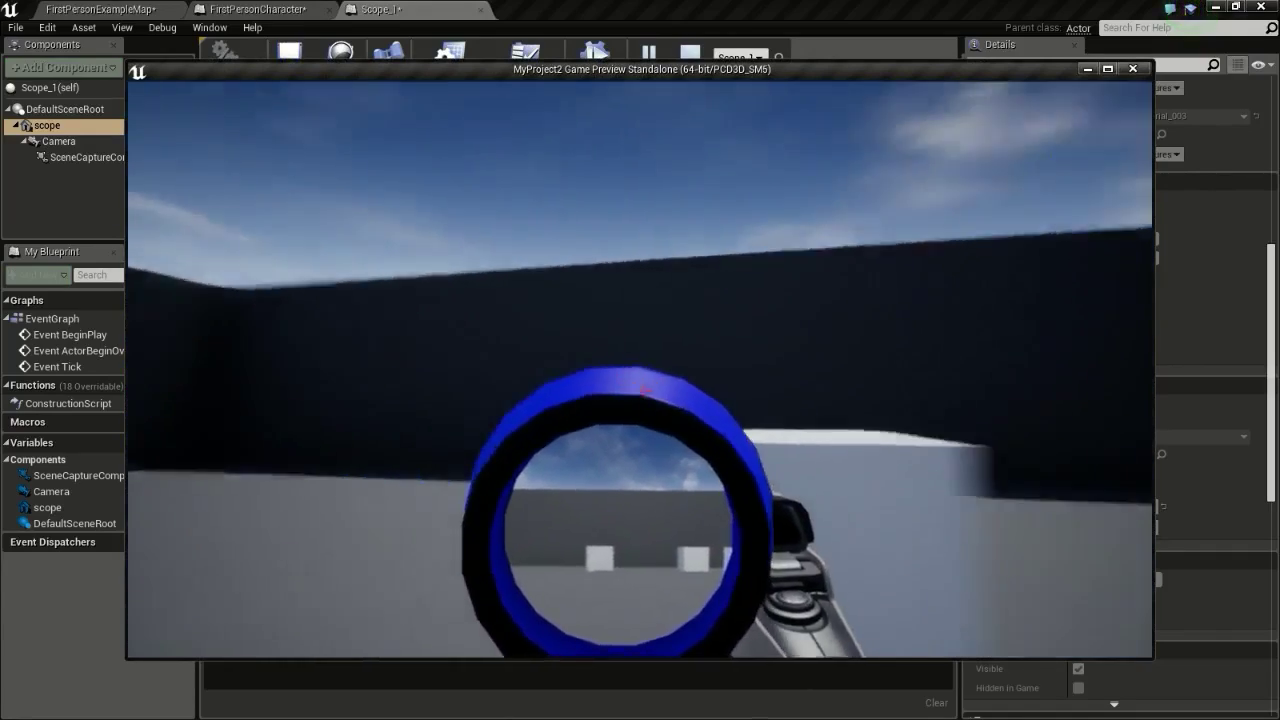
left_click(645, 391)
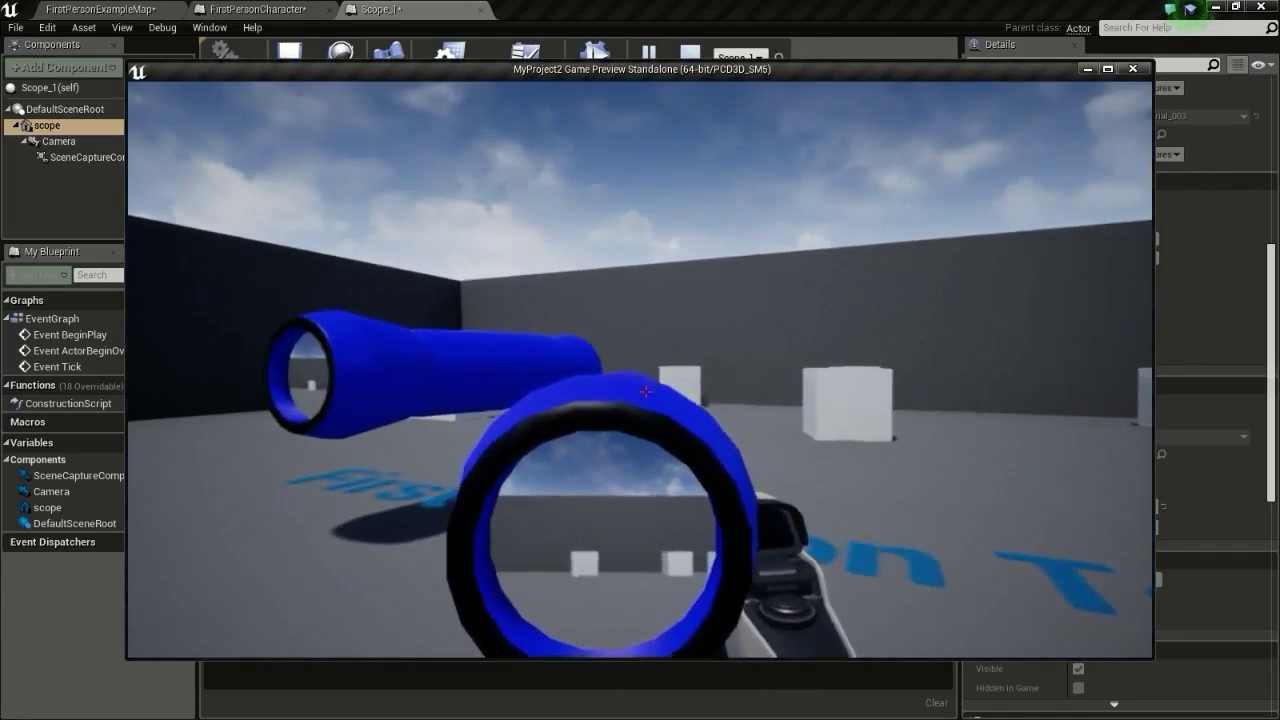
key("Escape")
Delete the Scope_1 instance placed in the level and check the gun-mounted scope's lens image in a short play test
left_click(100, 8)
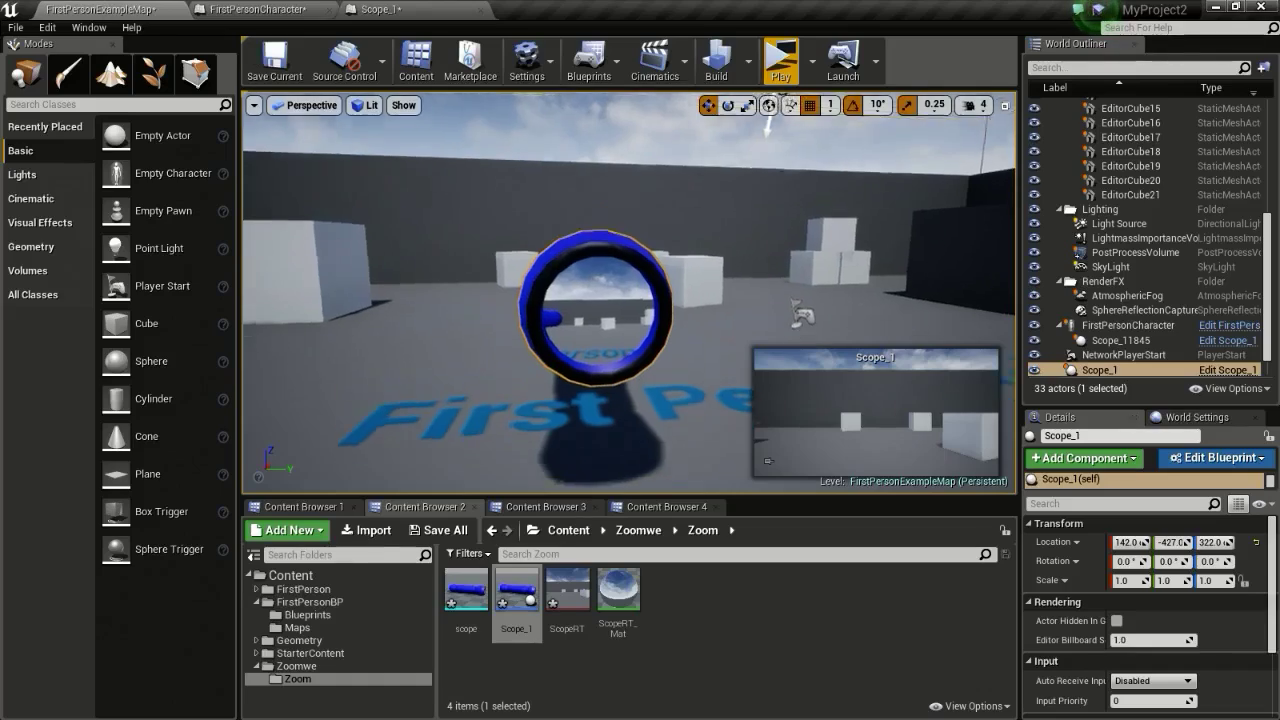
left_click(782, 62)
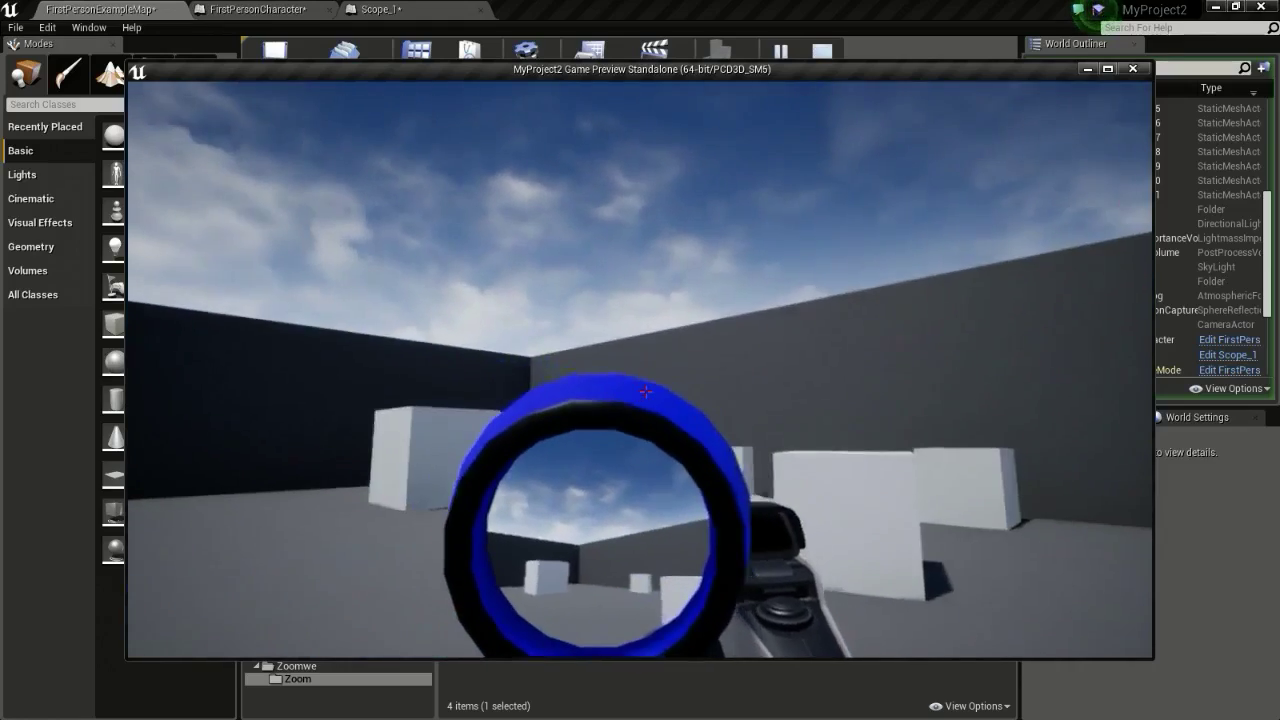
key("Escape")
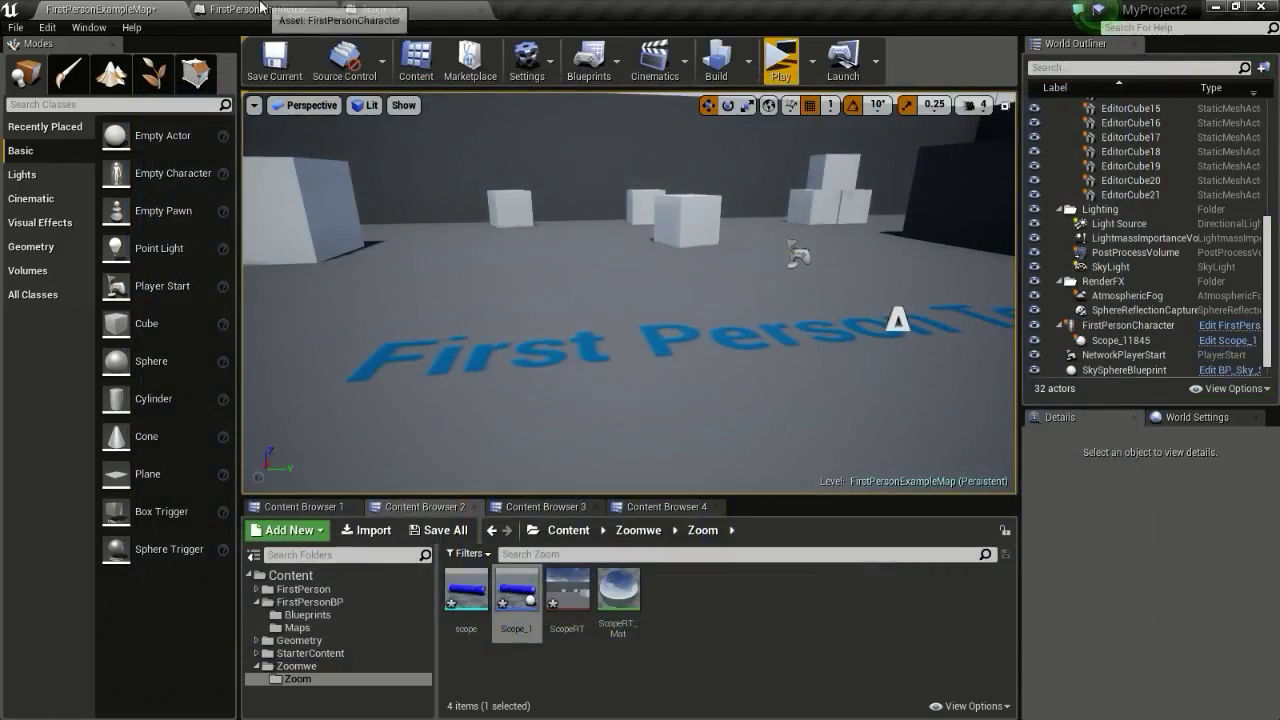
Move FirstPersonCharacter's Scope_1 component forward along the gun, at Z about 27.17 cm, and play-test the new scope position while walking around
left_click(258, 9)
right_click_drag(503, 316, 457, 318)
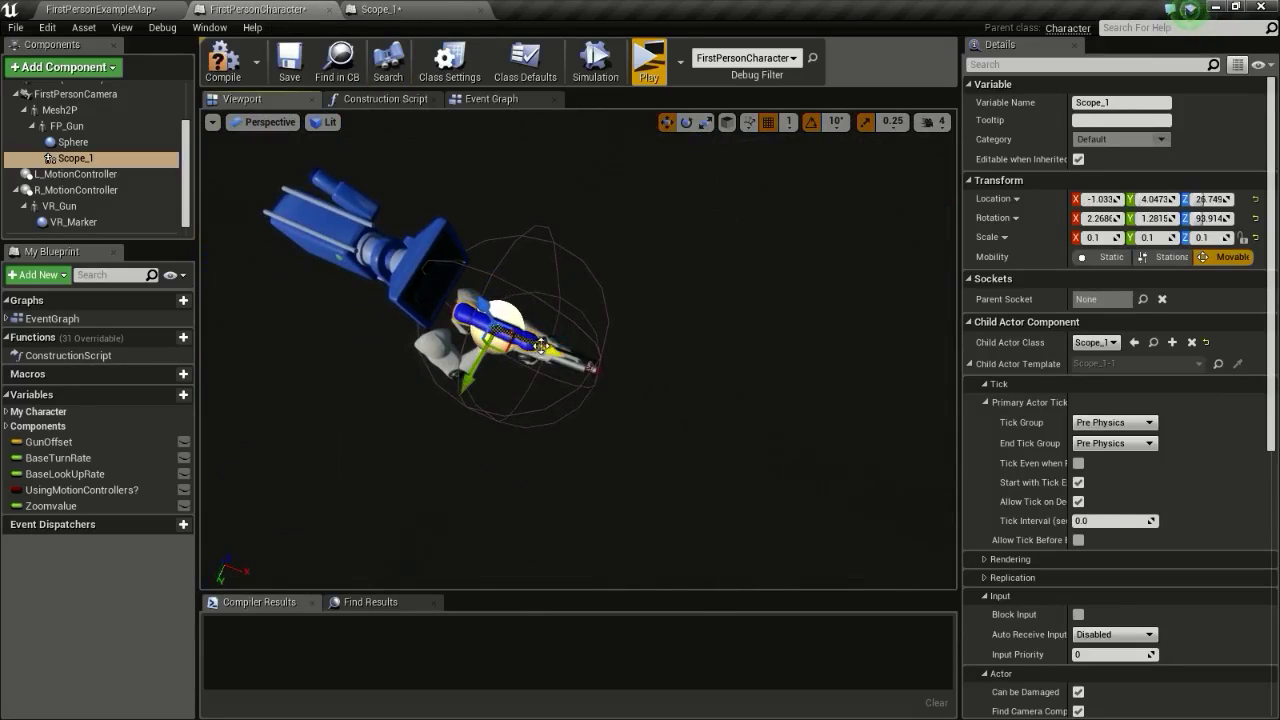
left_click(649, 62)
key("w")
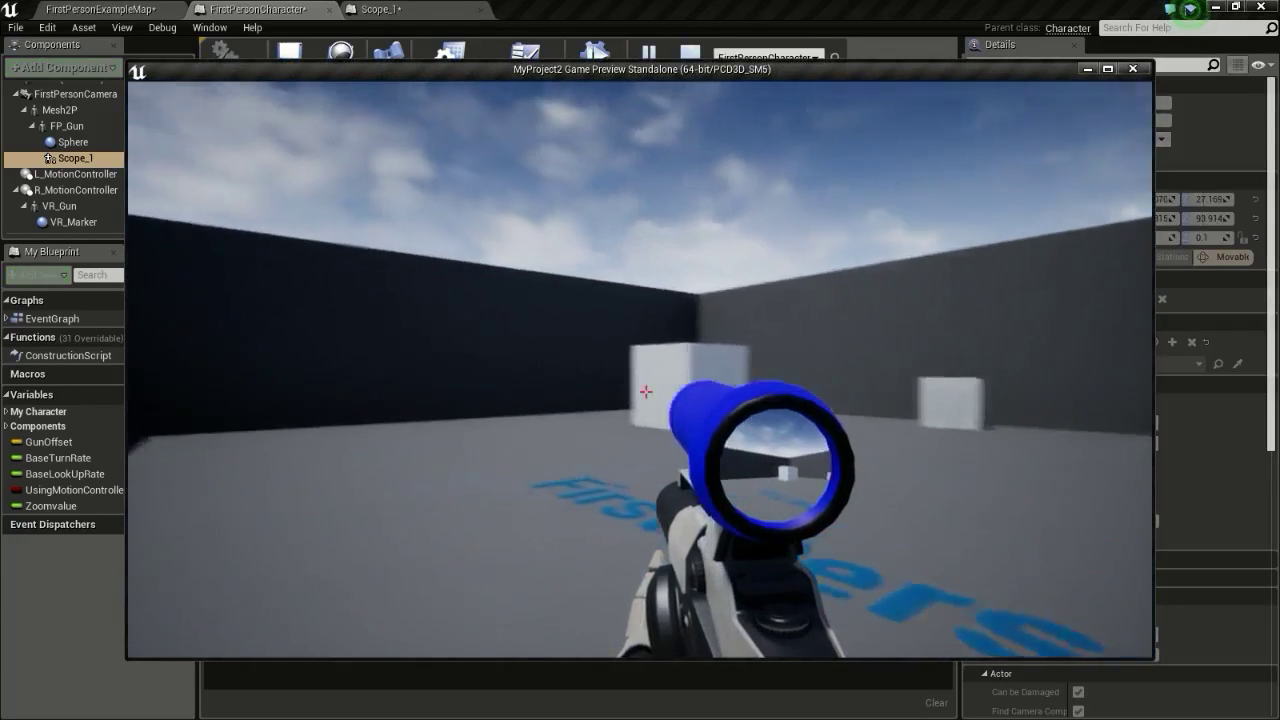
key("w")
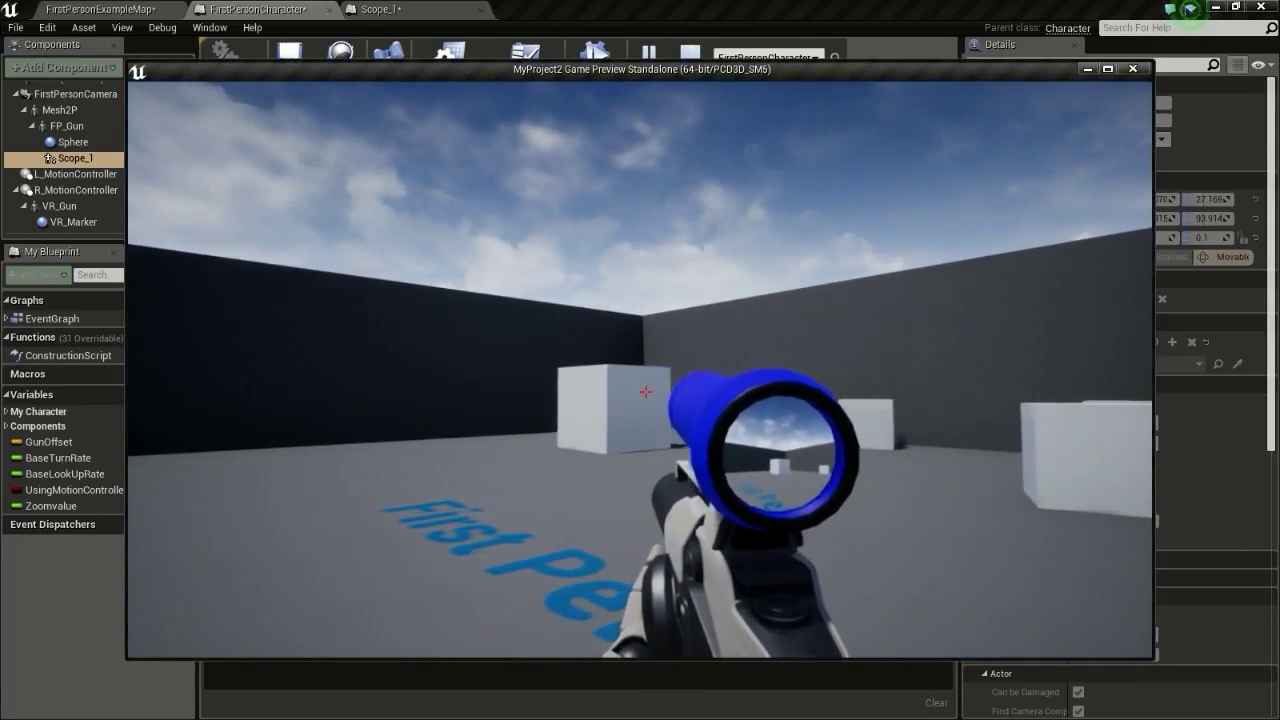
key("w")
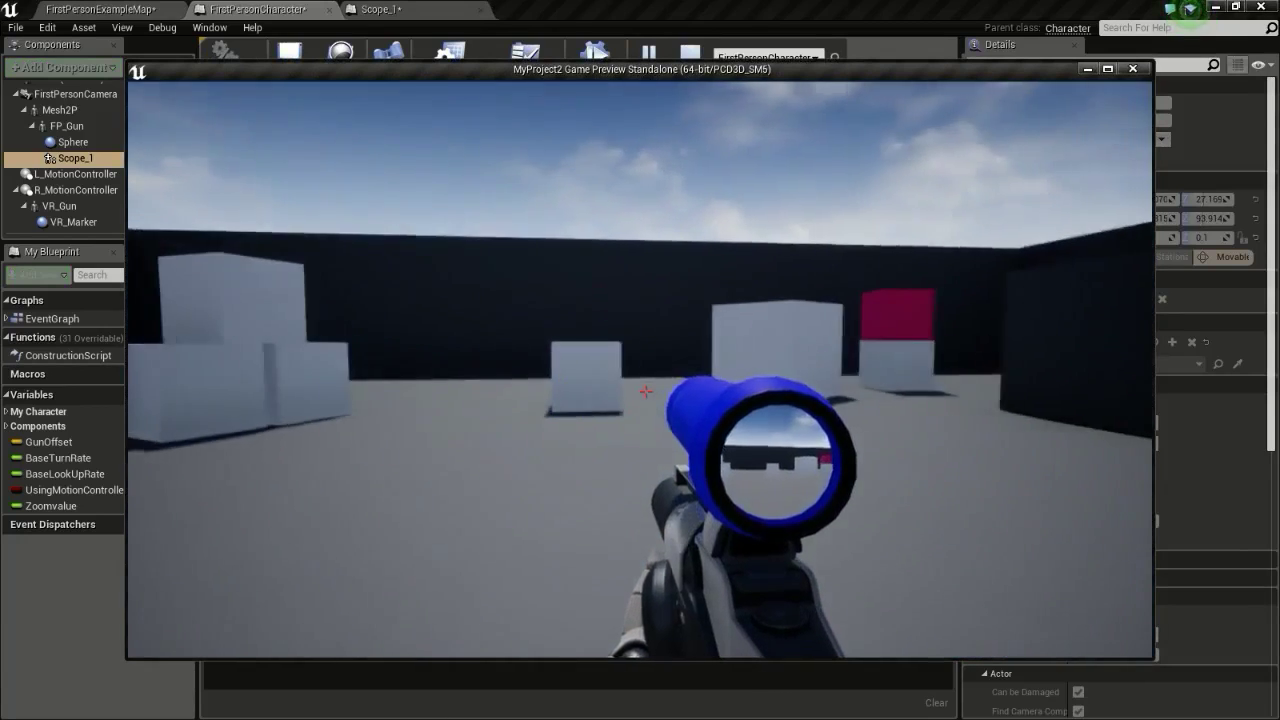
key("Escape")
Reduce the field of view of the SceneCaptureComponent2D in the Scope_1 blueprint to about 14.3
left_click(383, 8)
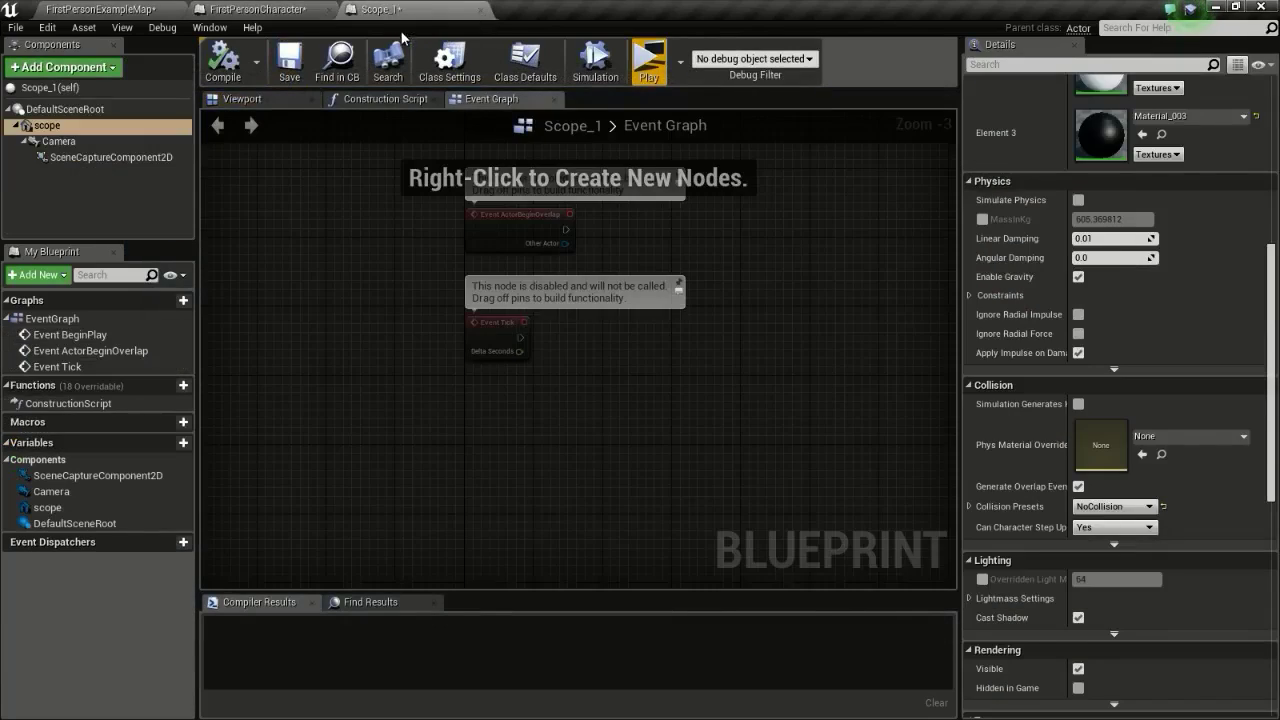
left_click(118, 159)
scroll(1123, 258, "up", 10)
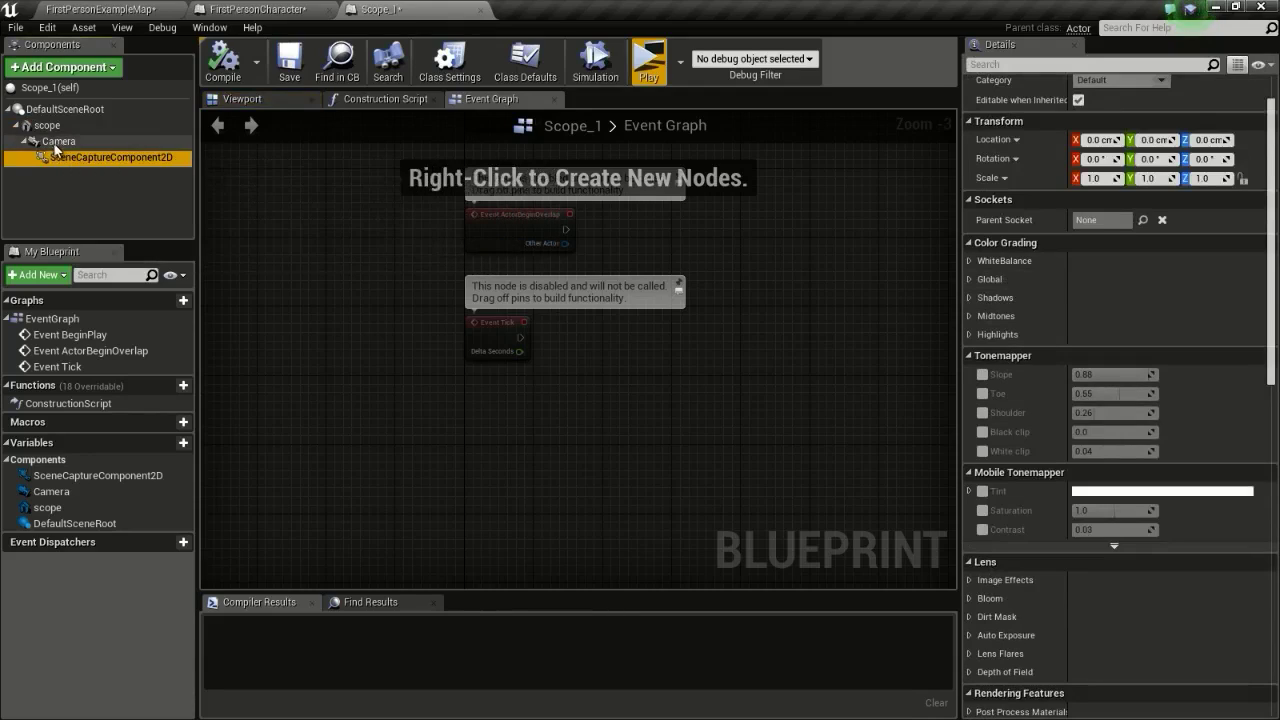
scroll(1070, 300, "up", 2)
scroll(1070, 312, "down", 9)
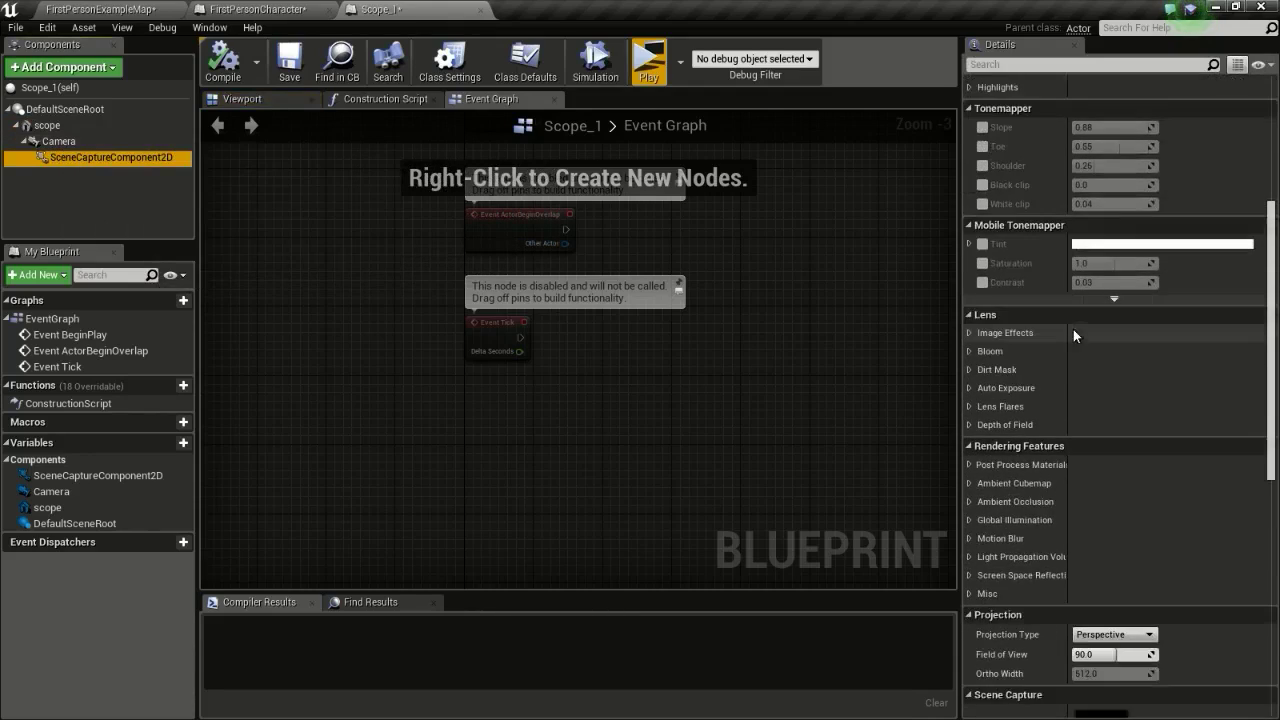
scroll(1077, 347, "down", 2)
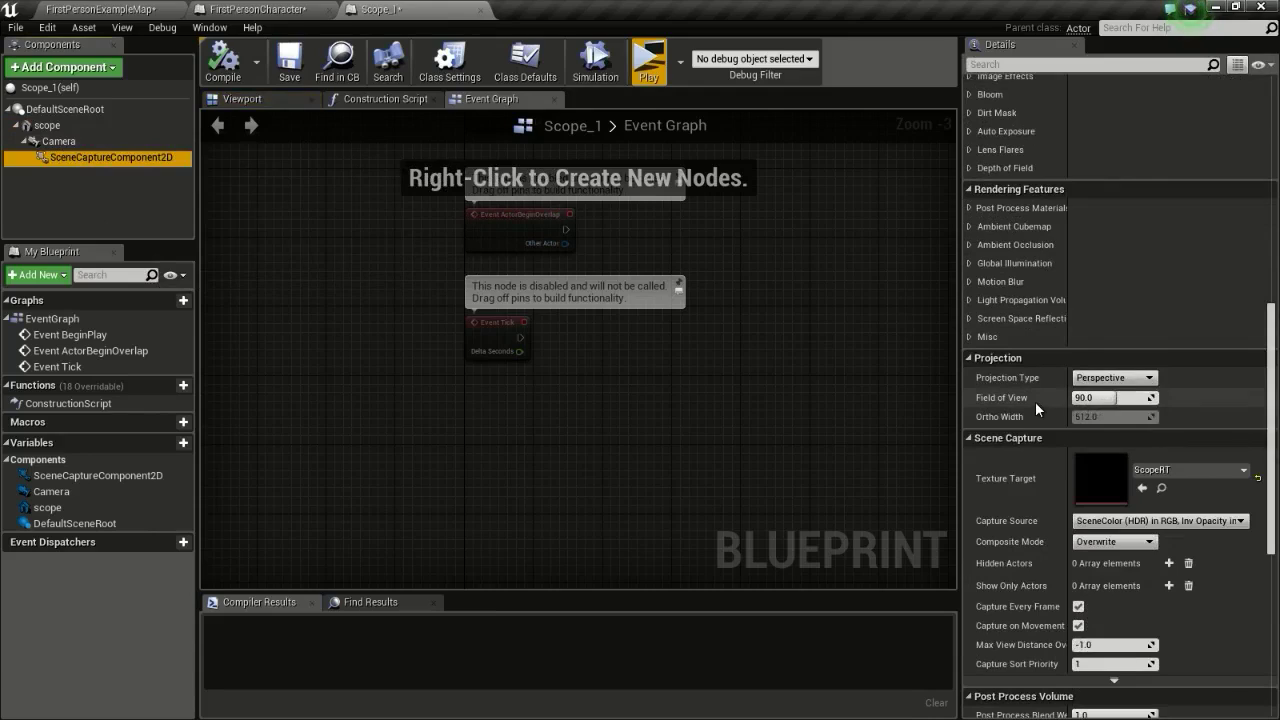
left_click_drag(1104, 400, 1110, 398)
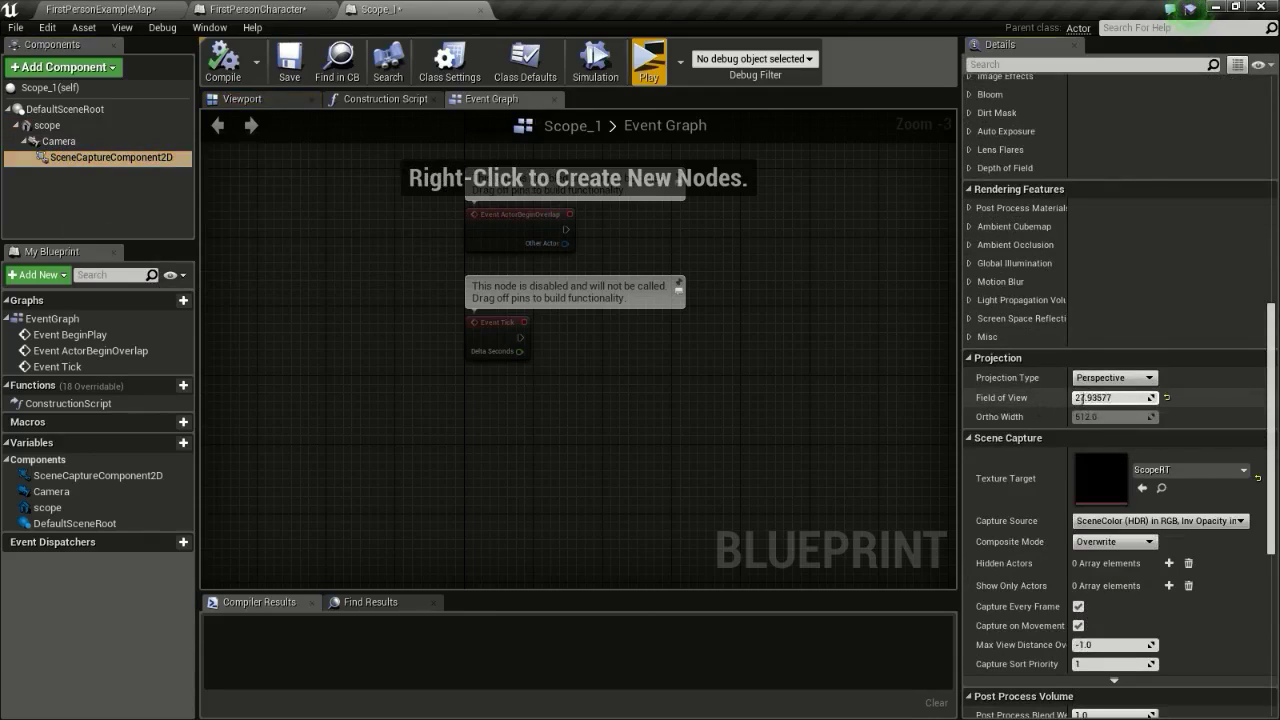
Play the level and look around through the scope to check the zoom level, ending the preview
left_click(657, 72)
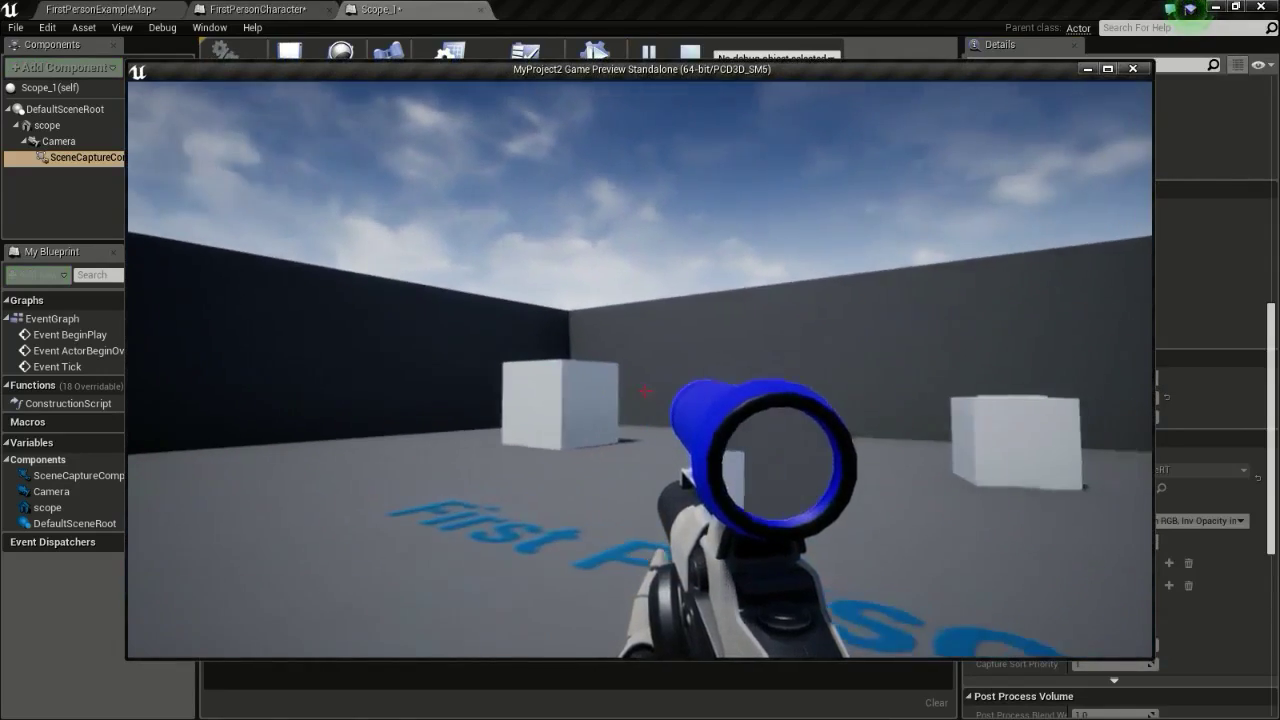
key("s")
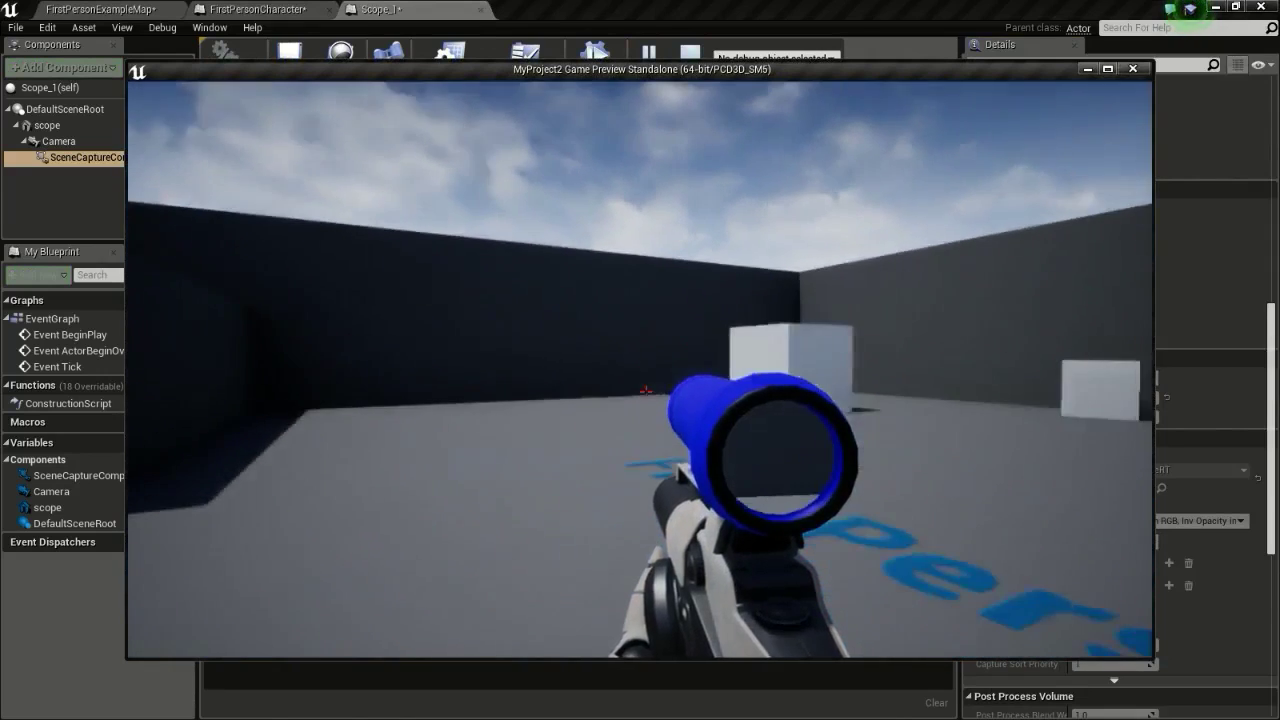
key("Escape")
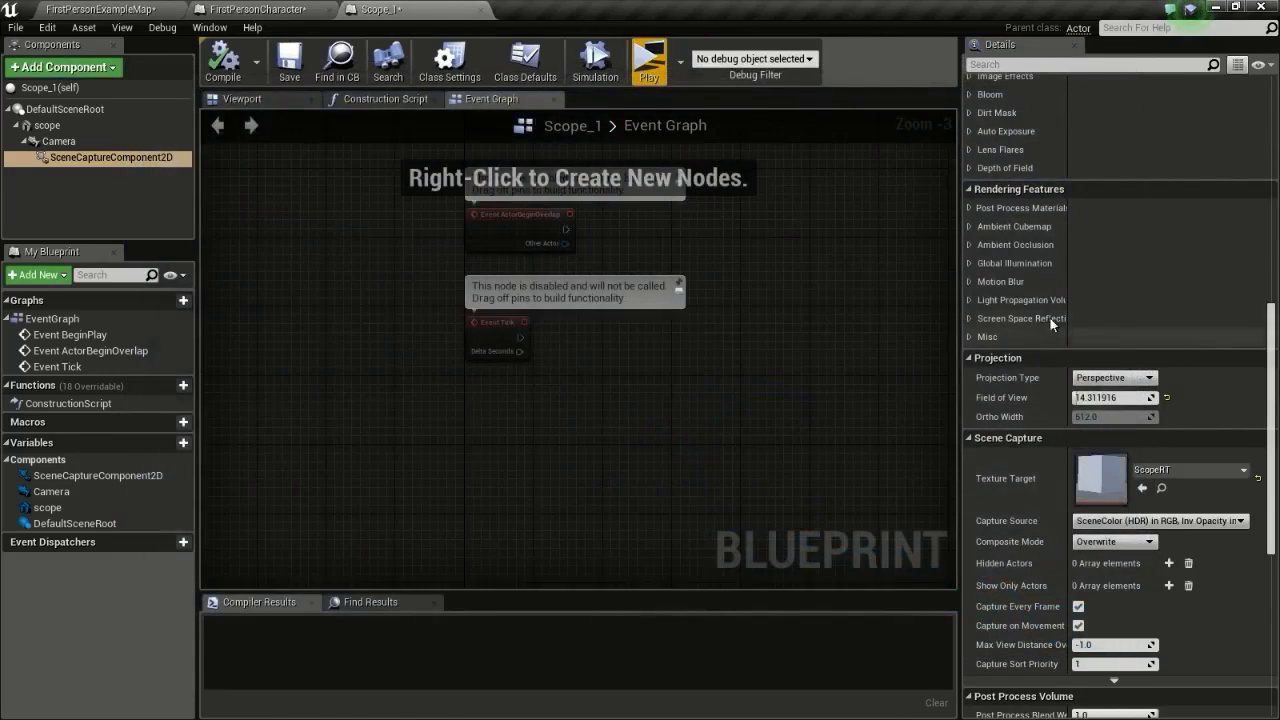
Open the scene capture's Field of View value for editing
left_click(1100, 398)
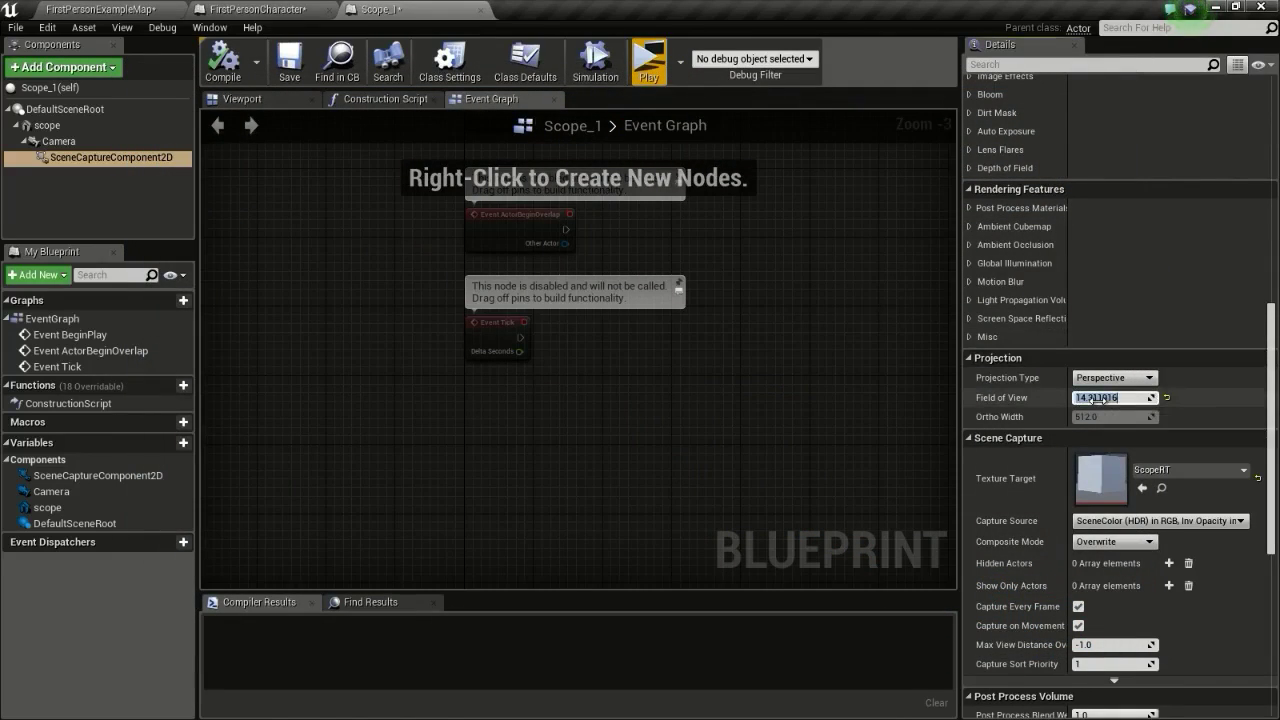